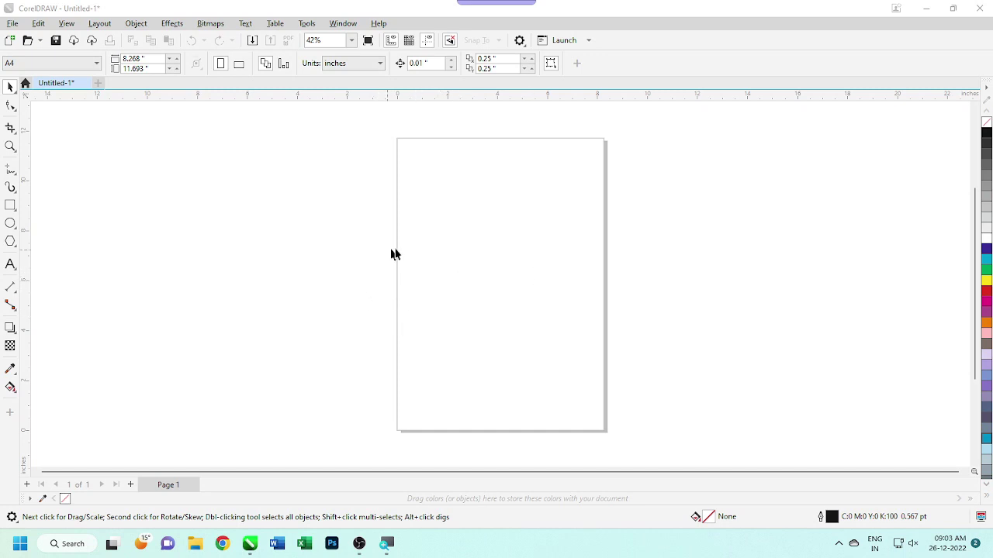
- Zoom in on the blank A4 page and bring up the Tools > Scripts submenu
{"action": "left_click", "coordinate": [11, 147]}
{"action": "left_click_drag", "start_coordinate": [317, 131], "coordinate": [718, 271]}
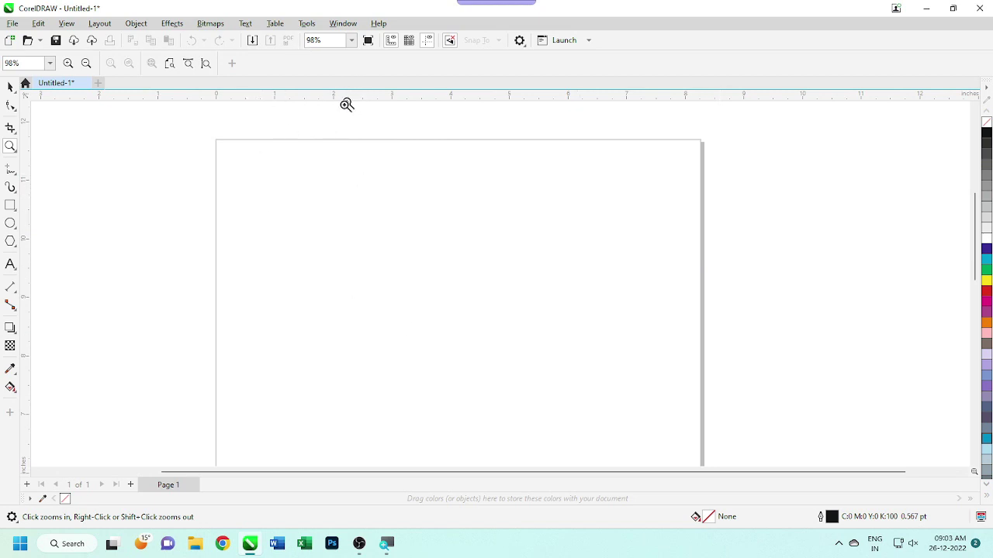
{"action": "left_click", "coordinate": [310, 29]}
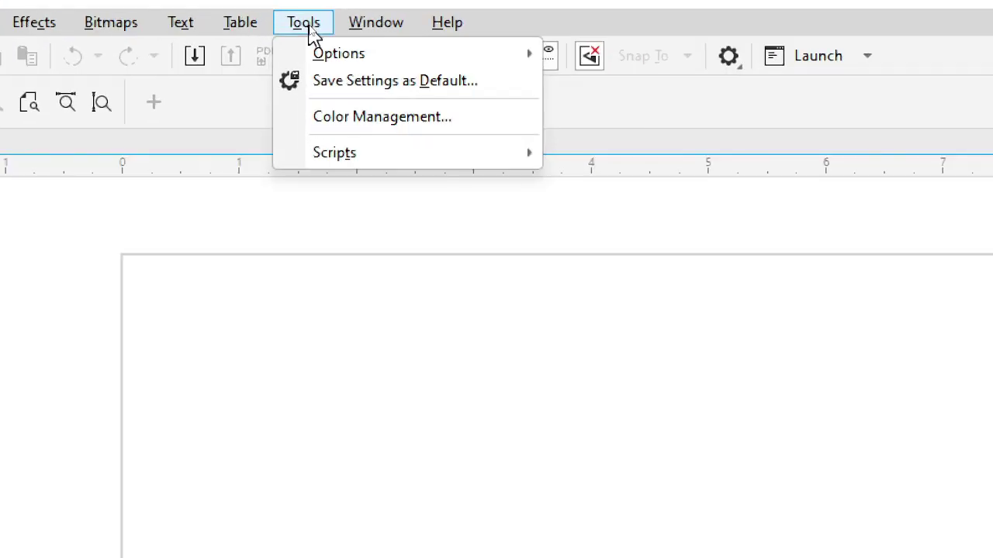
{"action": "mouse_move", "coordinate": [334, 153]}
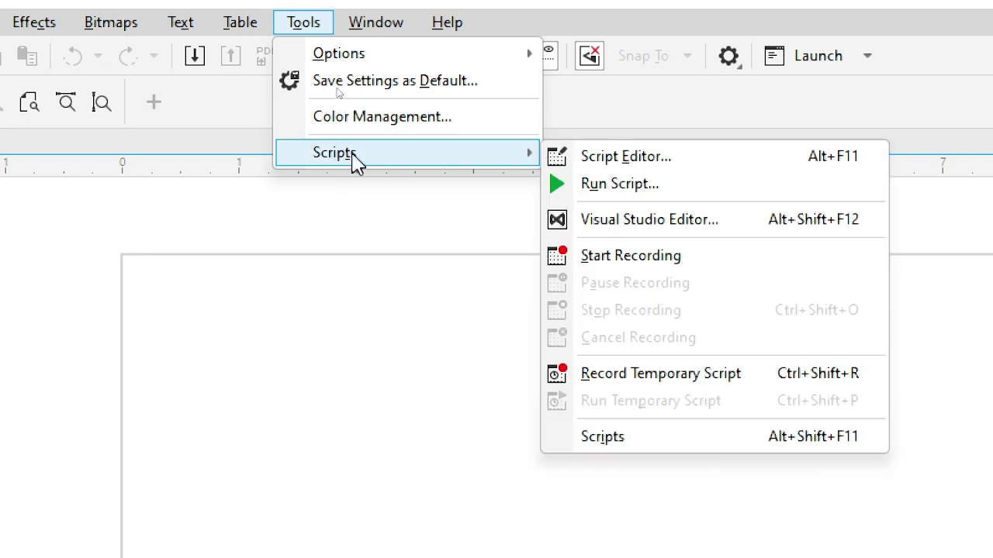
- In Run Script, list macros from All Standard Projects and select Wizard.CreateCalendar
{"action": "left_click", "coordinate": [608, 187]}
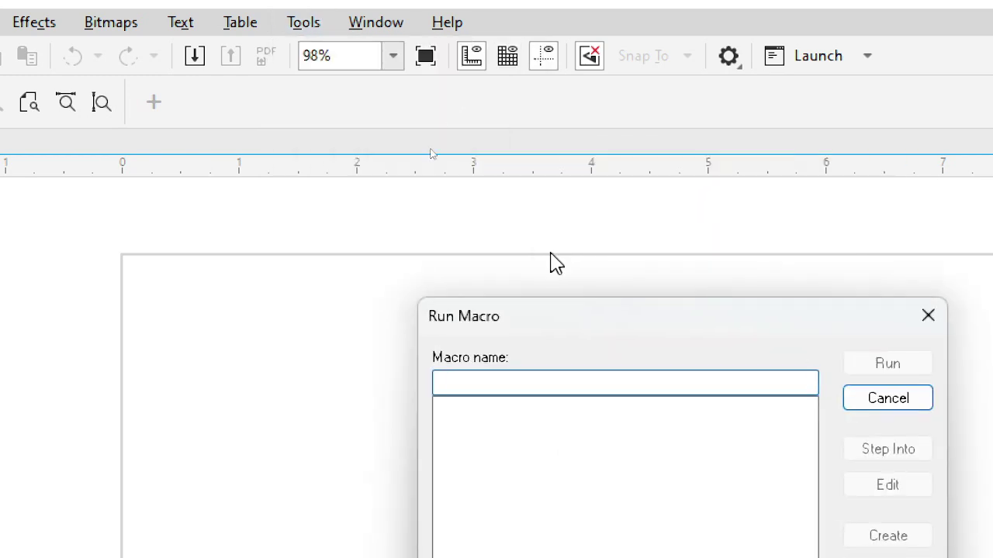
{"action": "left_click_drag", "start_coordinate": [615, 315], "coordinate": [432, 119]}
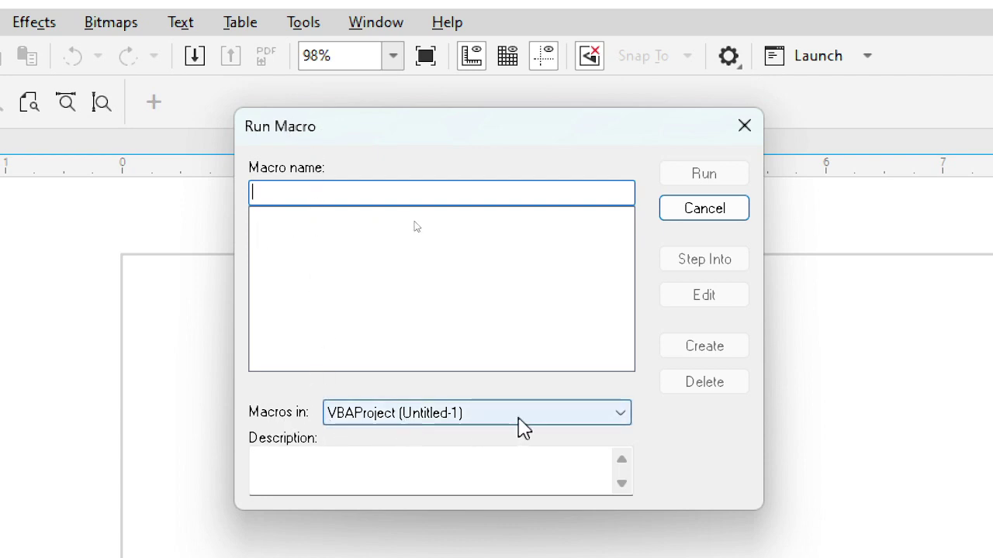
{"action": "left_click", "coordinate": [521, 423]}
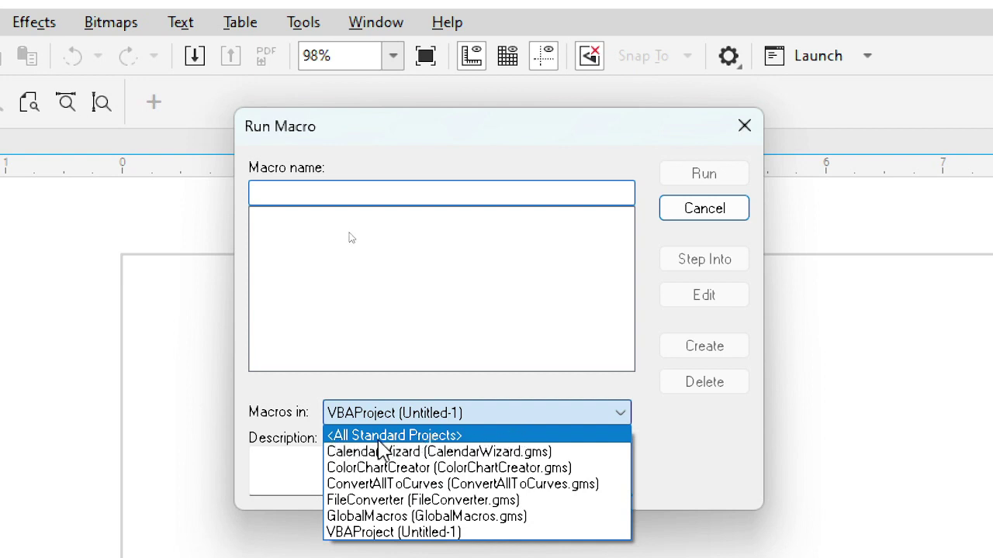
{"action": "left_click", "coordinate": [469, 437]}
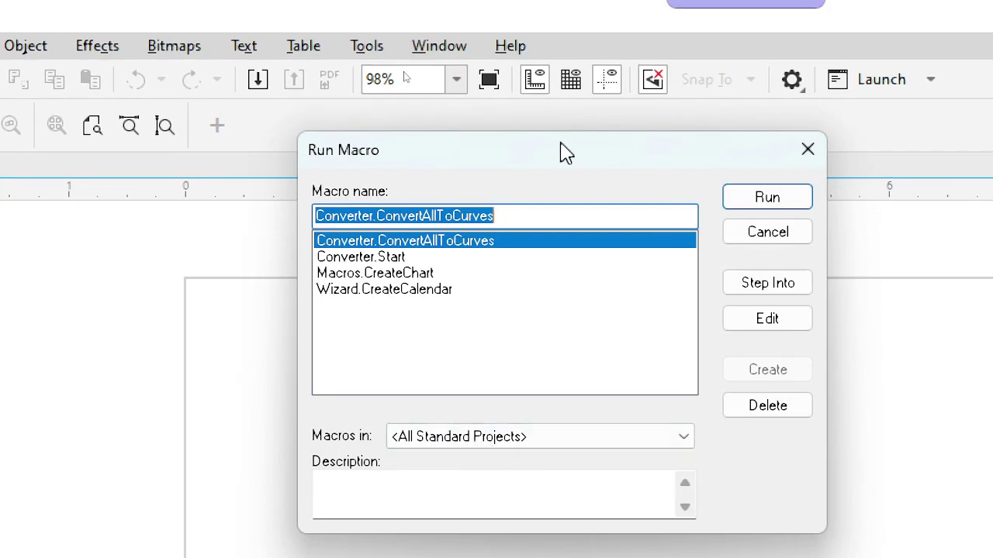
{"action": "left_click_drag", "start_coordinate": [566, 152], "coordinate": [508, 133]}
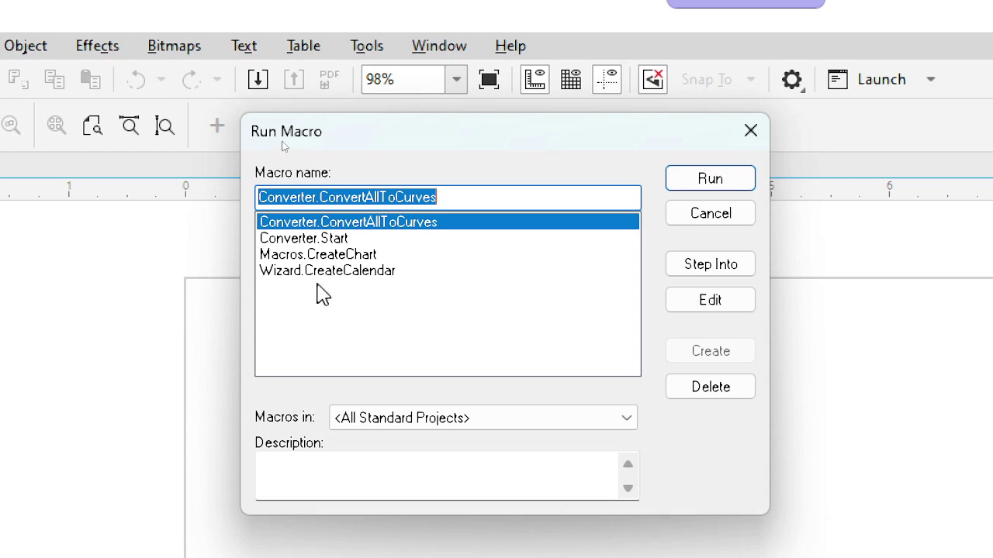
{"action": "left_click", "coordinate": [319, 276]}
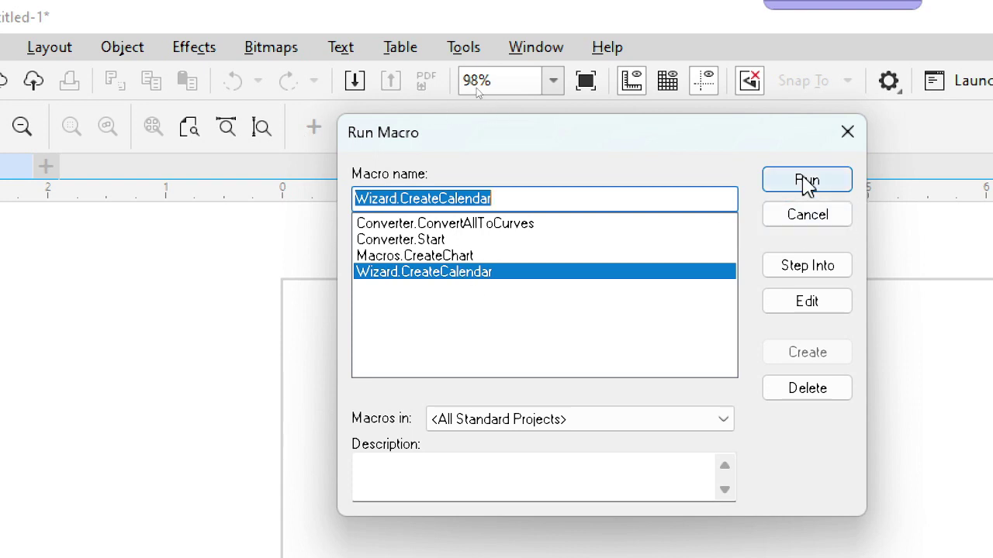
- Run the Oberon Calendar Wizard and retype the last digit of the Year field
{"action": "left_click", "coordinate": [812, 186]}
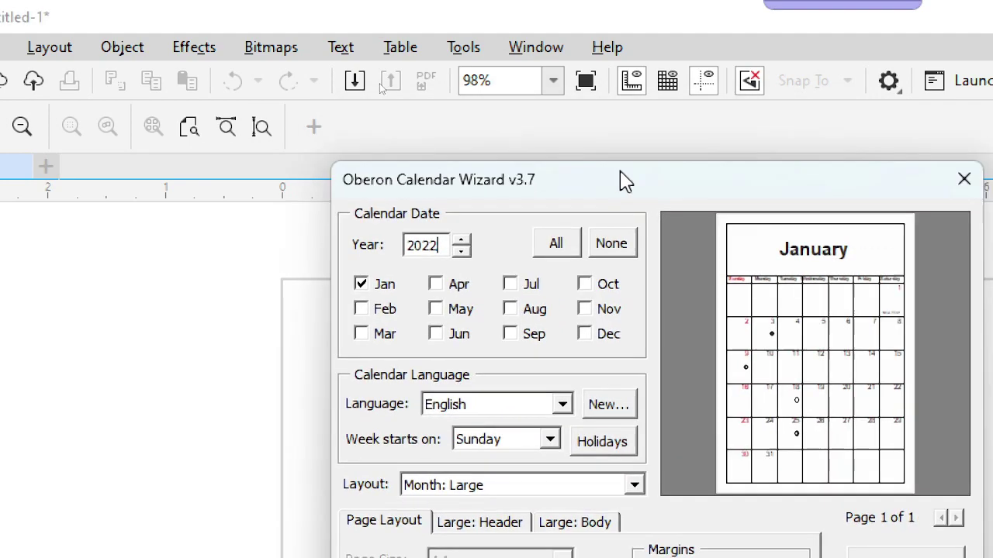
{"action": "mouse_move", "coordinate": [620, 172]}
{"action": "left_mouse_down"}
{"action": "mouse_move", "coordinate": [498, 65]}
{"action": "mouse_move", "coordinate": [513, 103]}
{"action": "left_mouse_up"}
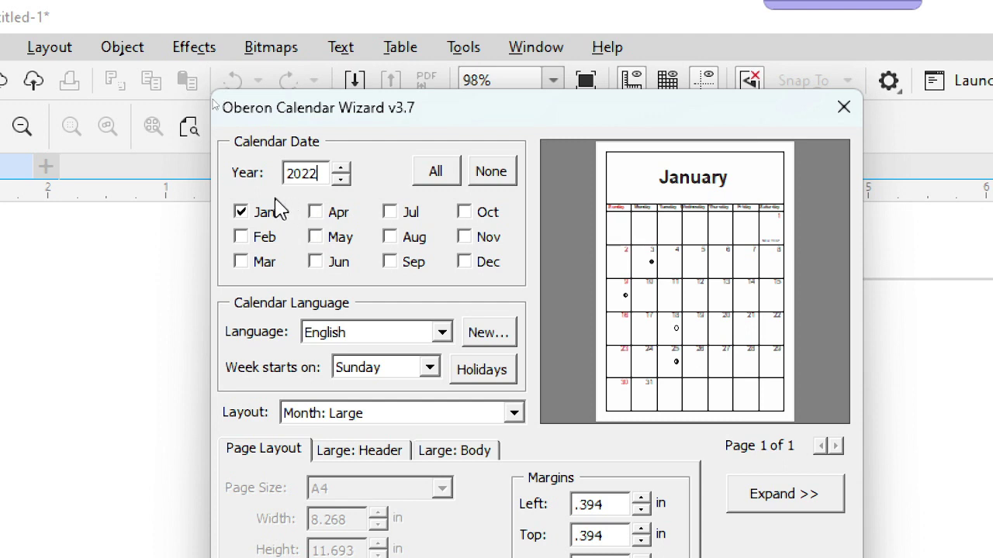
{"action": "key", "text": "BackSpace"}
{"action": "type", "text": "4"}
{"action": "key", "text": "BackSpace"}
{"action": "type", "text": "2"}
- Step the Year spin arrows up and down until the year reads 2023
{"action": "left_click", "coordinate": [341, 168]}
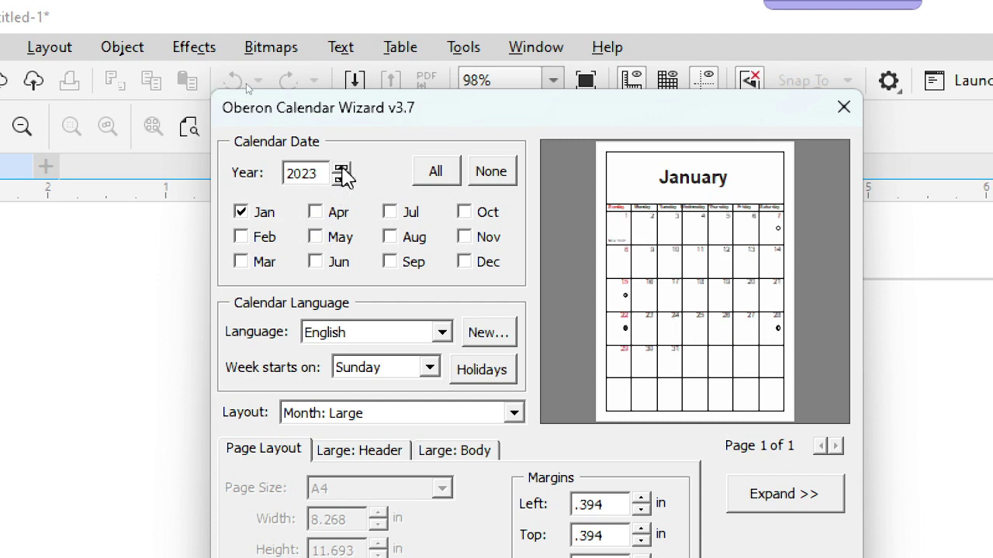
{"action": "left_click", "coordinate": [342, 168]}
{"action": "left_click", "coordinate": [341, 168]}
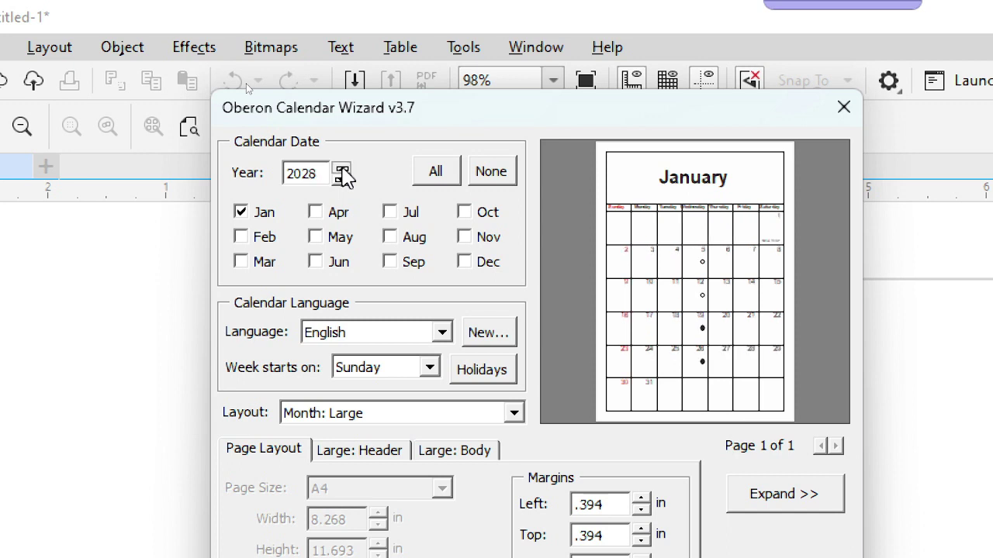
{"action": "left_click", "coordinate": [341, 168]}
{"action": "left_click", "coordinate": [341, 167]}
{"action": "left_click", "coordinate": [341, 167]}
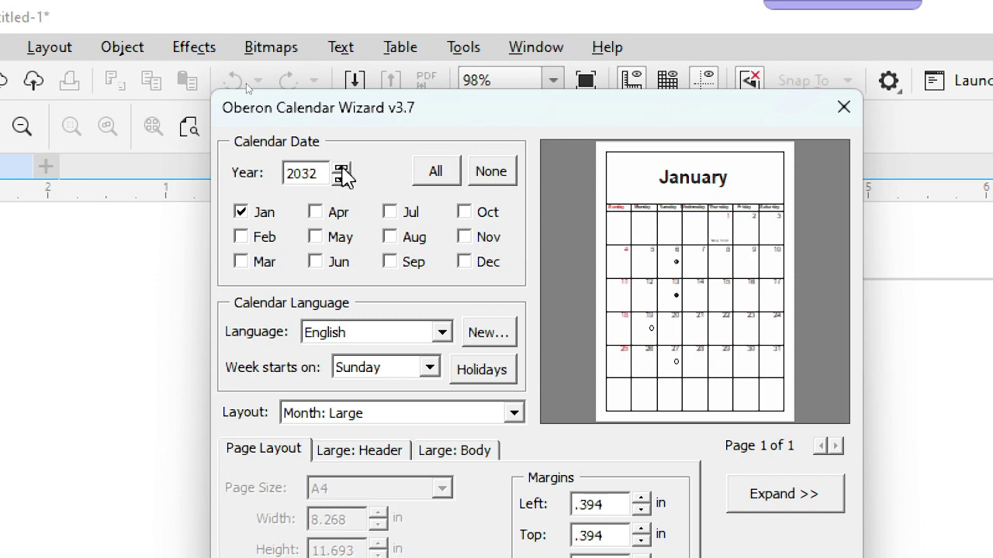
{"action": "double_click", "coordinate": [341, 180]}
{"action": "double_click", "coordinate": [341, 180]}
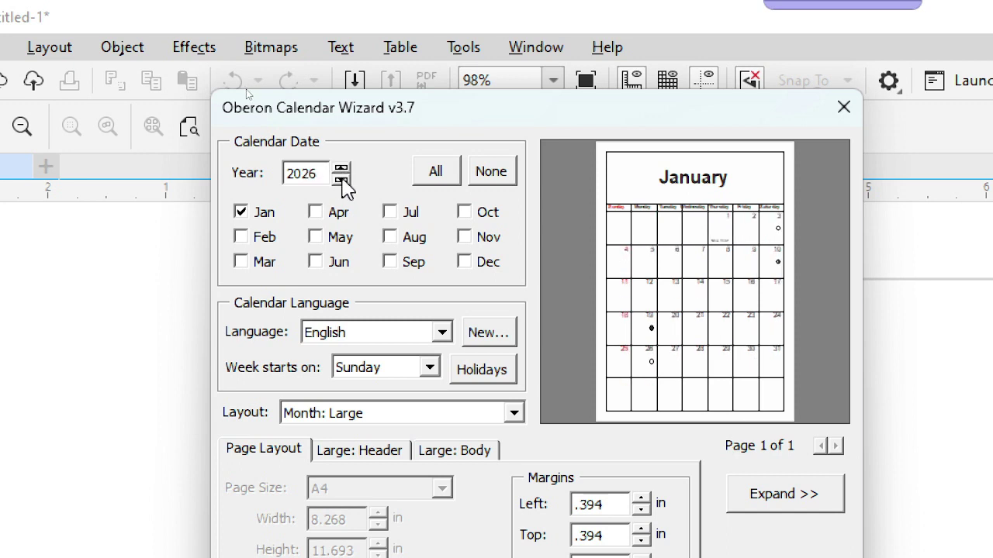
{"action": "left_click", "coordinate": [341, 180]}
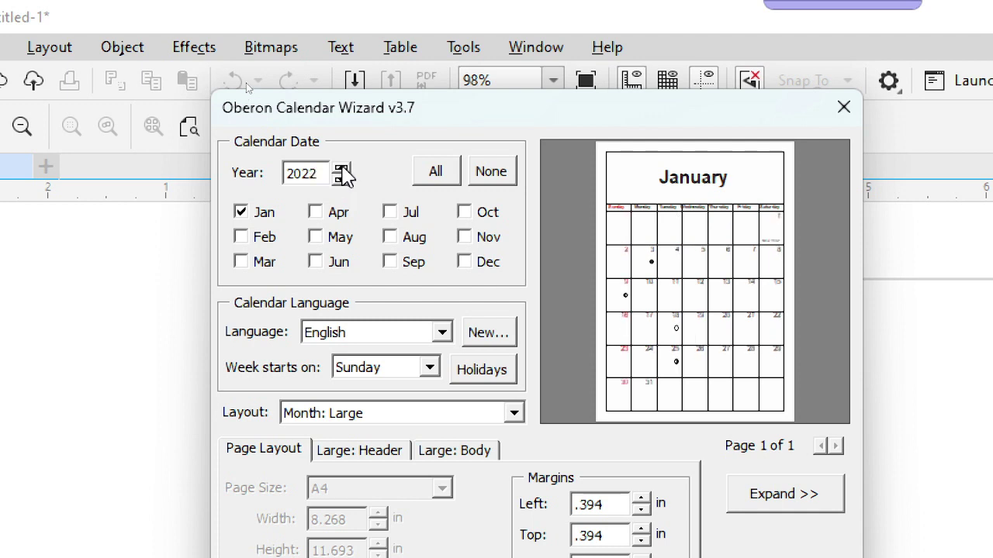
{"action": "left_click", "coordinate": [342, 168]}
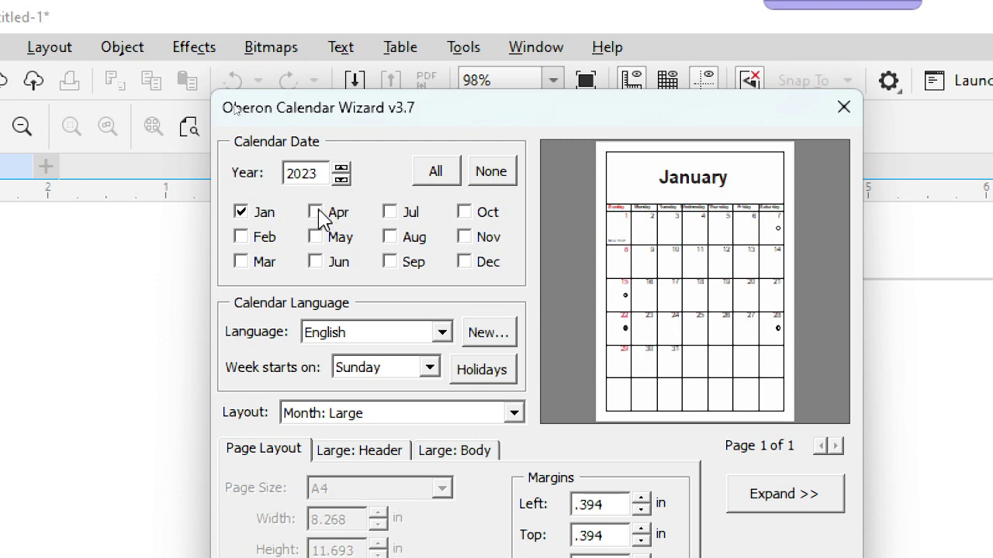
- Check all twelve months of 2023, after first ticking April and July
{"action": "left_click", "coordinate": [318, 214]}
{"action": "left_click", "coordinate": [394, 214]}
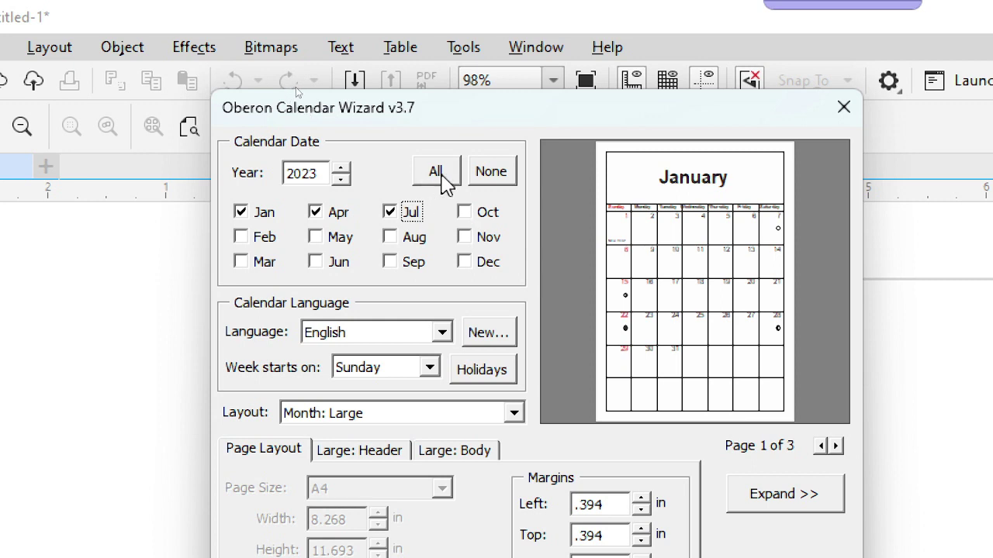
{"action": "left_click", "coordinate": [440, 172]}
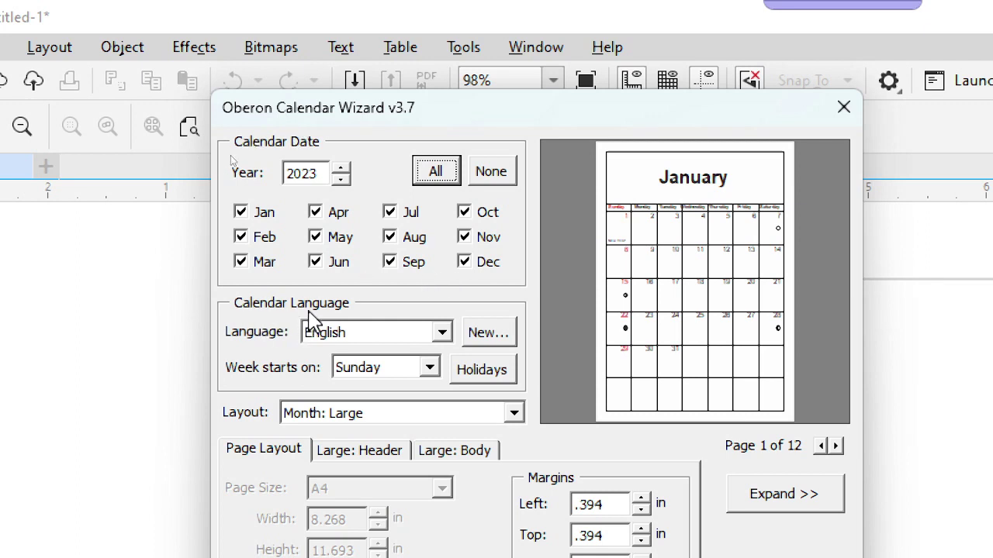
- Keep English as the calendar language and Sunday as the week's first day
{"action": "left_click", "coordinate": [440, 333]}
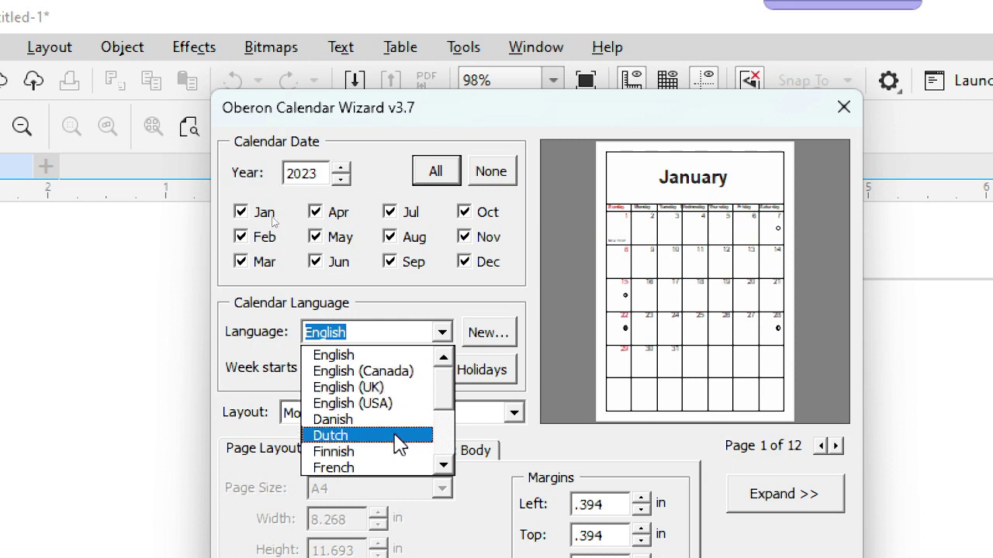
{"action": "left_click", "coordinate": [288, 351]}
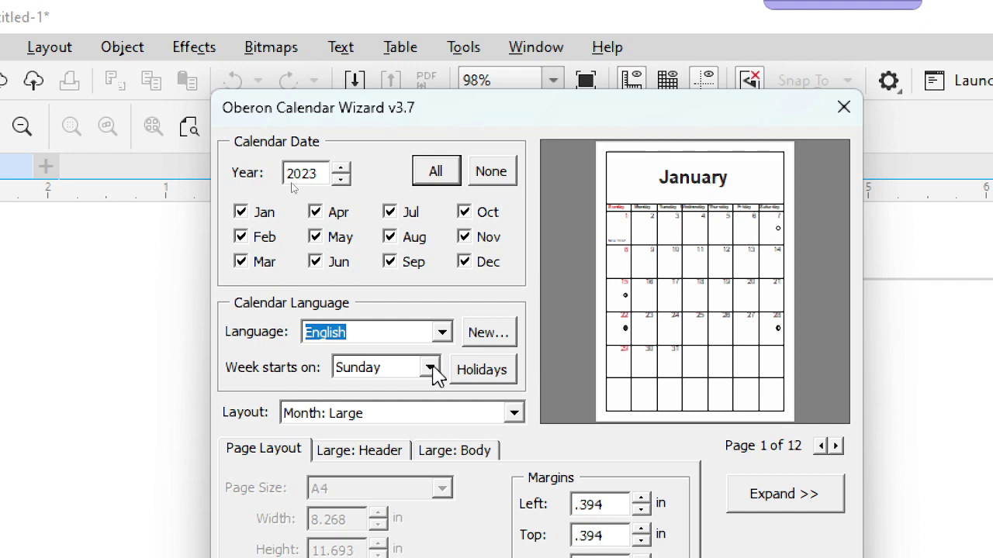
{"action": "left_click", "coordinate": [430, 368]}
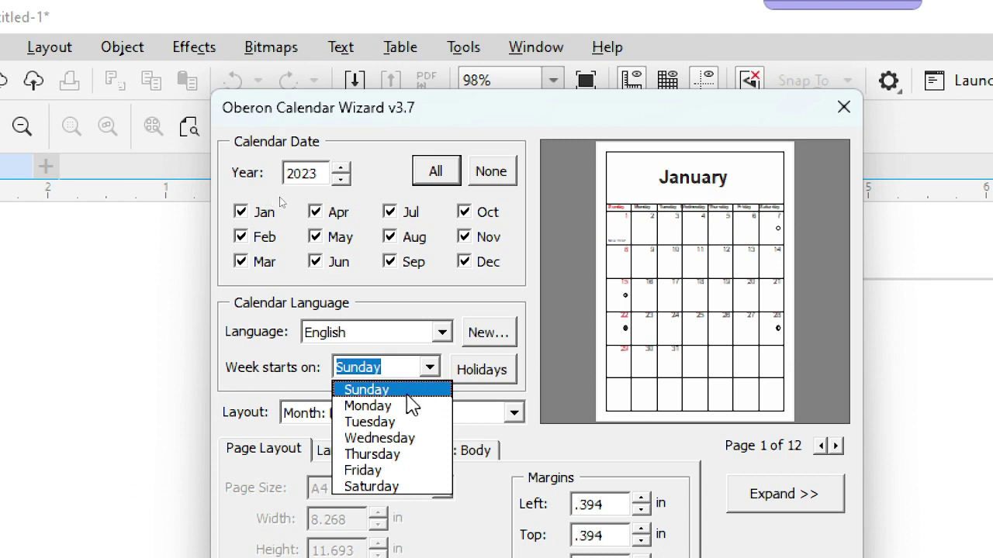
{"action": "left_click", "coordinate": [411, 396]}
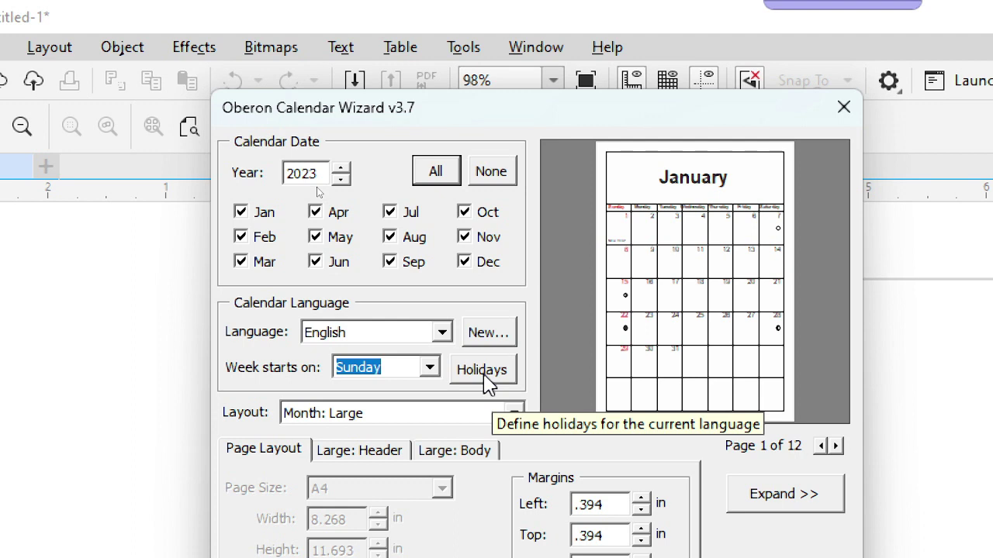
- In the English Holidays list, add a January 14 holiday named Makarsankranti
{"action": "left_click", "coordinate": [481, 369]}
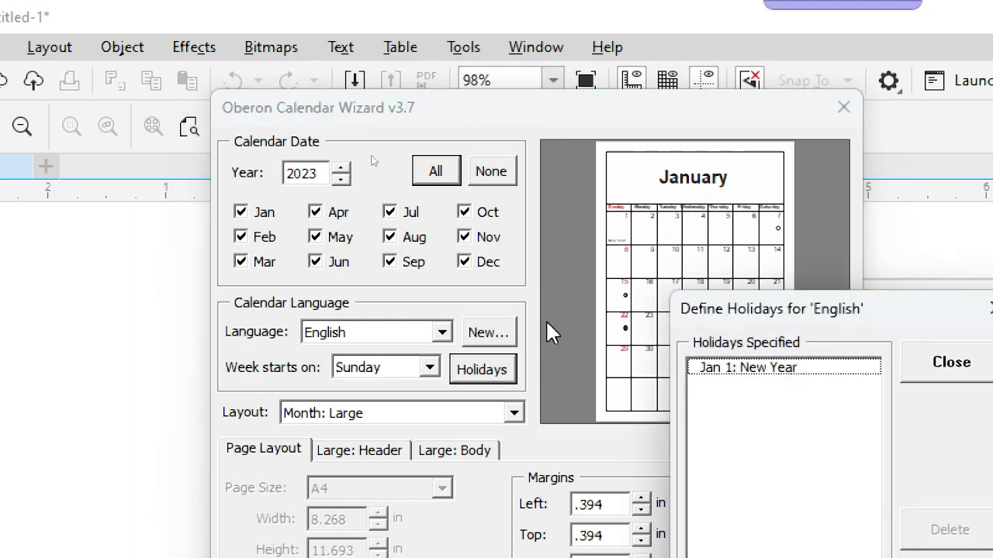
{"action": "mouse_move", "coordinate": [764, 309]}
{"action": "left_mouse_down"}
{"action": "mouse_move", "coordinate": [411, 122]}
{"action": "mouse_move", "coordinate": [408, 100]}
{"action": "left_mouse_up"}
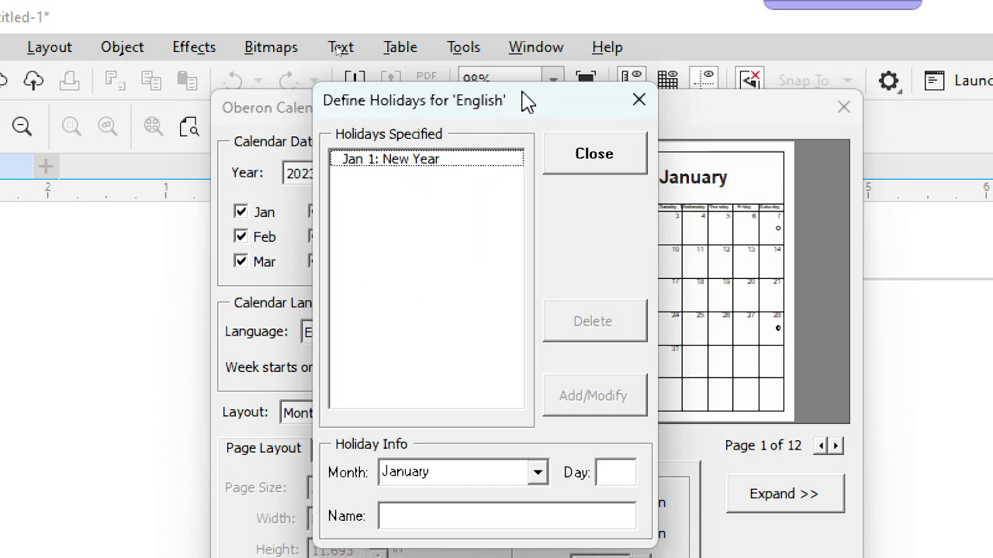
{"action": "left_click_drag", "start_coordinate": [525, 101], "coordinate": [521, 44]}
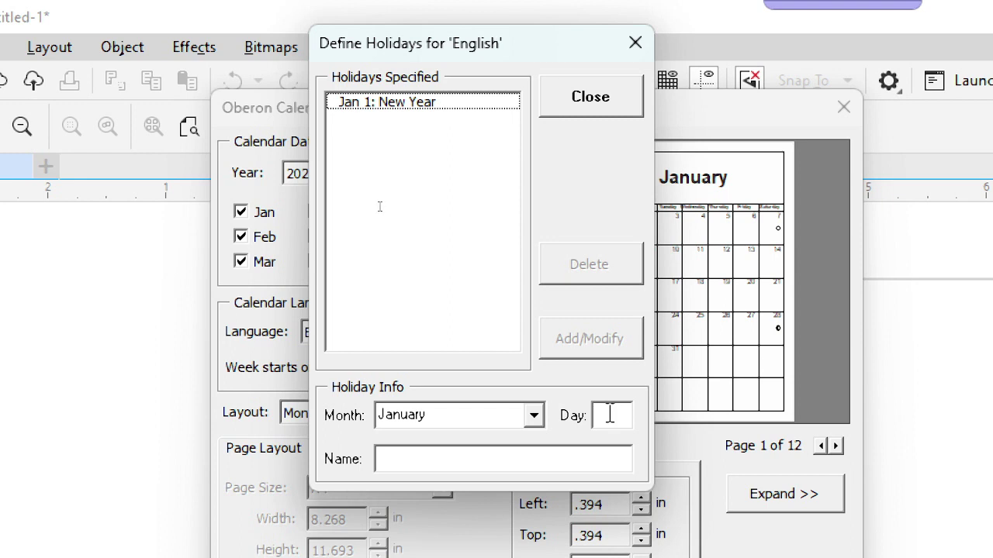
{"action": "left_click", "coordinate": [610, 415]}
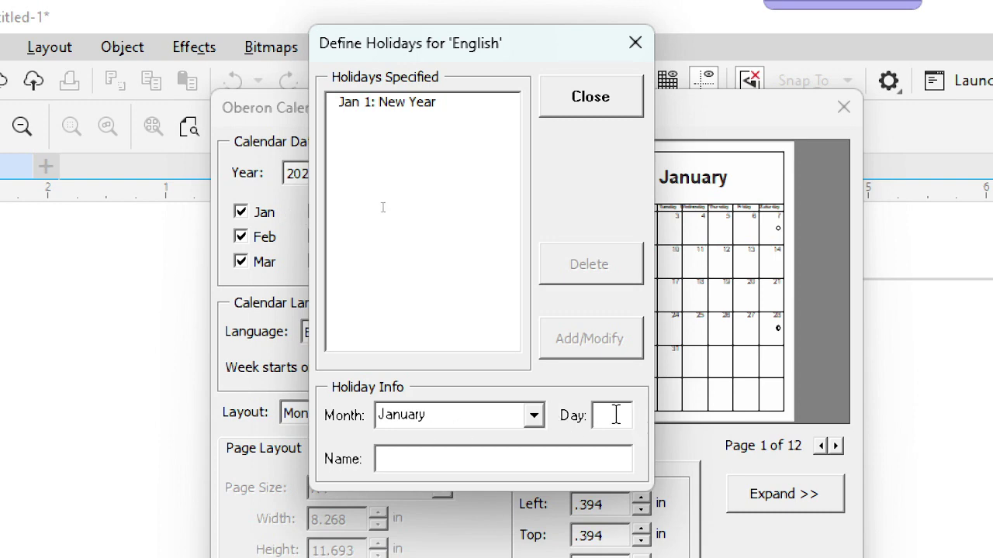
{"action": "type", "text": "1"}
{"action": "type", "text": "4"}
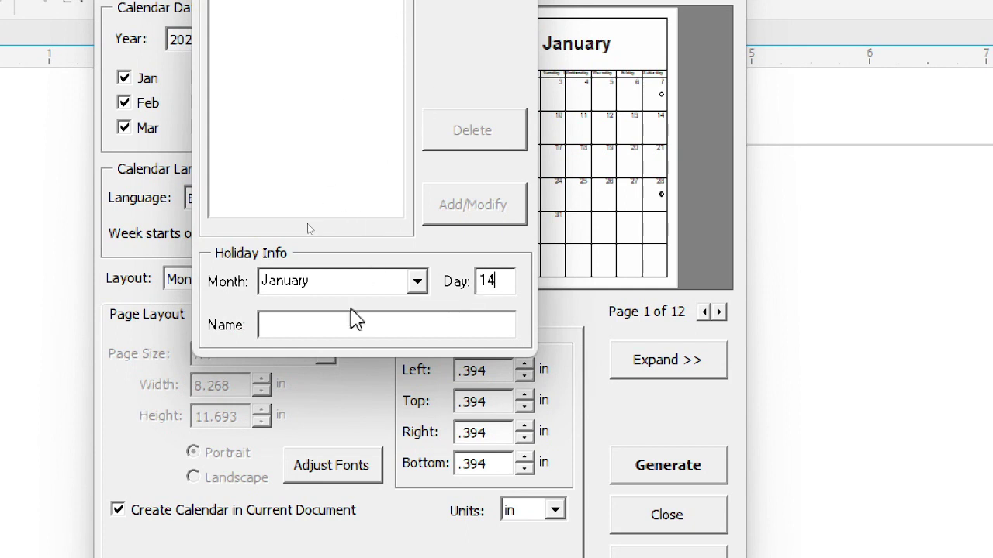
{"action": "left_click", "coordinate": [335, 329]}
{"action": "type", "text": "Mak"}
{"action": "type", "text": "ar"}
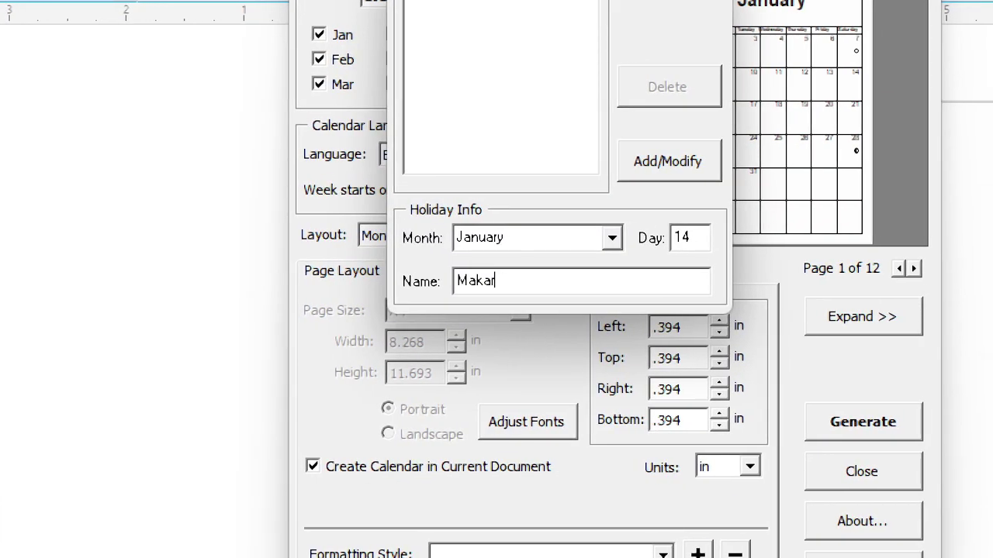
{"action": "type", "text": "sa"}
{"action": "type", "text": "nkra"}
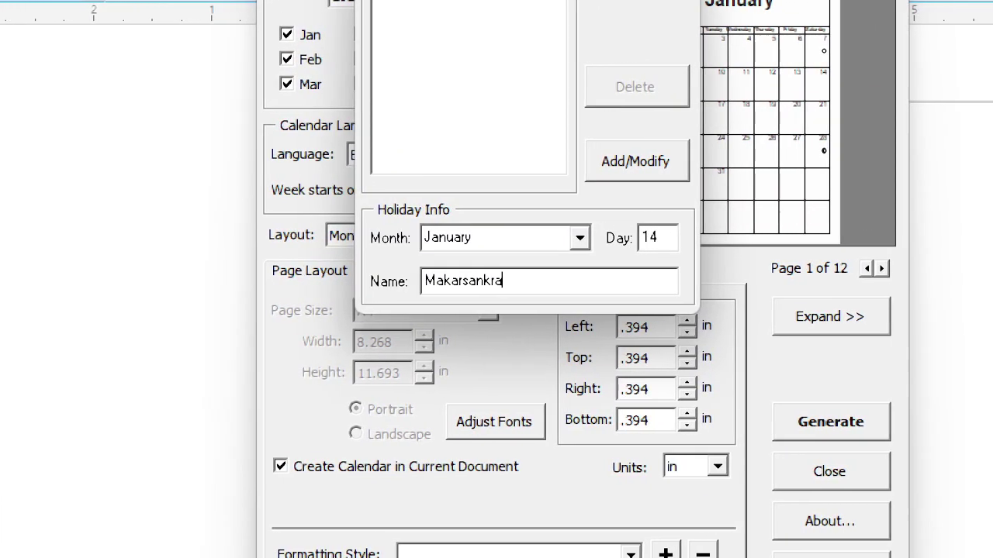
{"action": "type", "text": "nti"}
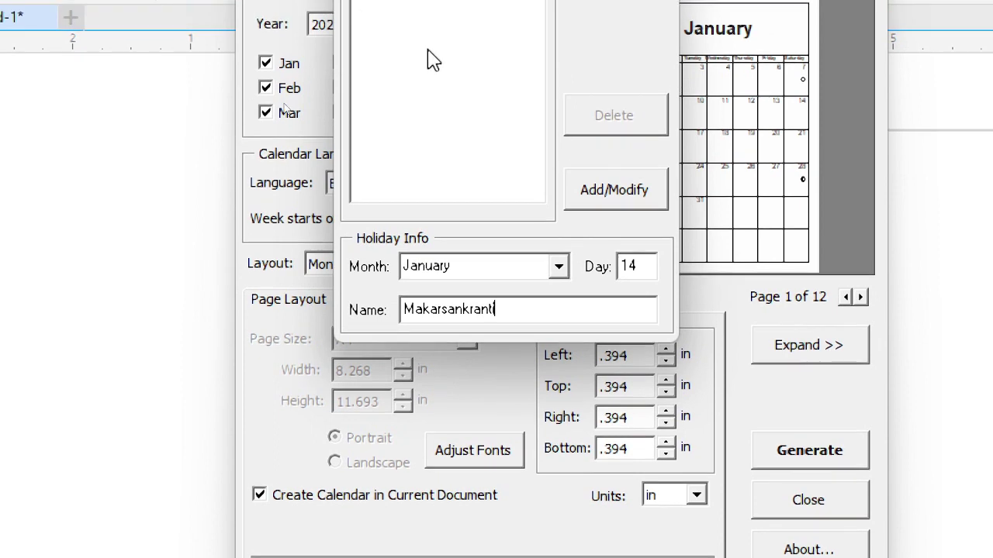
{"action": "left_click", "coordinate": [612, 196]}
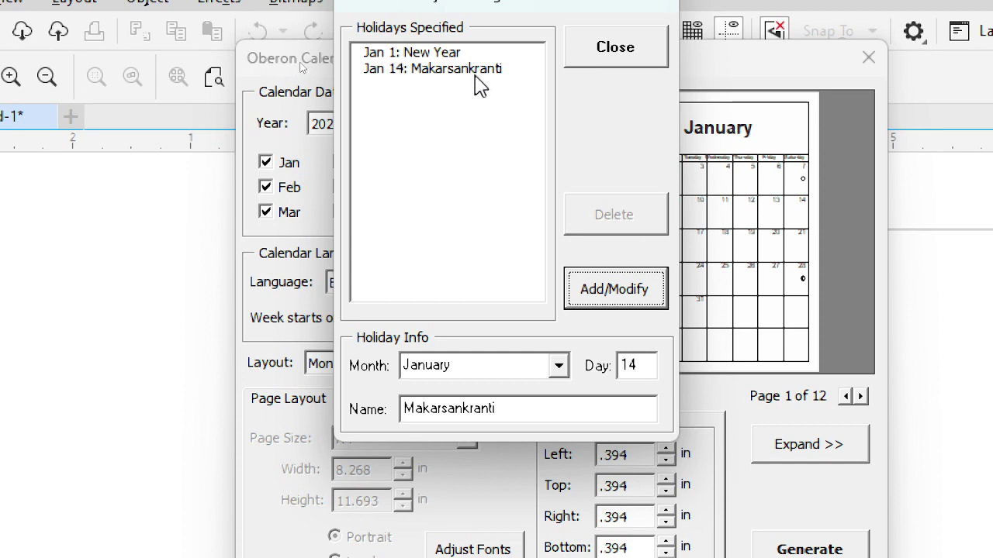
- Close the Holidays dialog and move from the Large: Header tab to Large: Body
{"action": "left_click", "coordinate": [615, 47]}
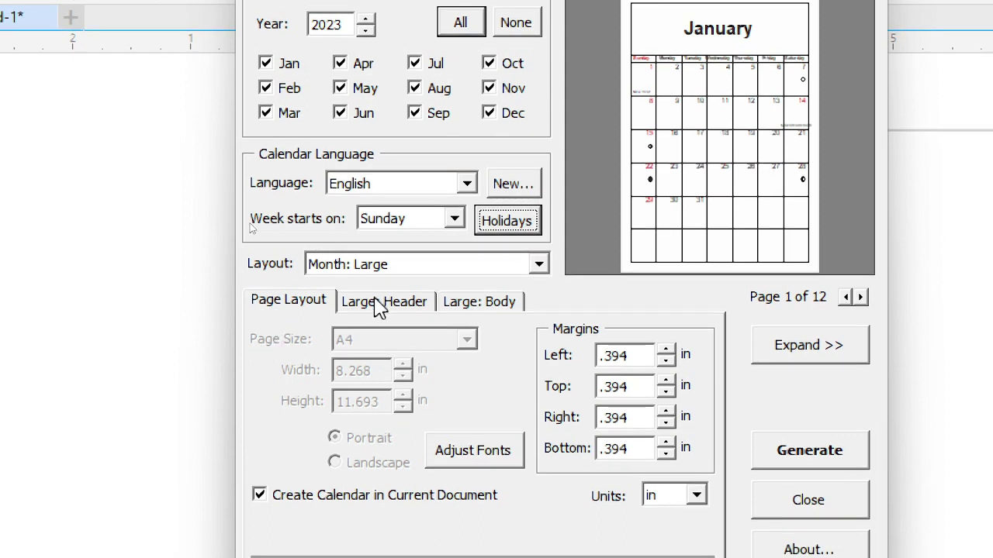
{"action": "left_click", "coordinate": [379, 304]}
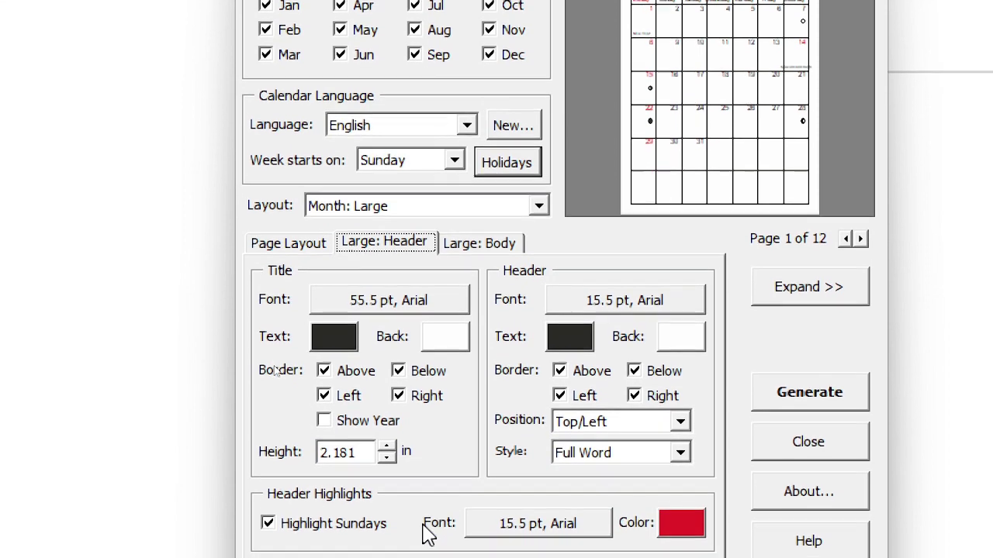
{"action": "left_click", "coordinate": [478, 241]}
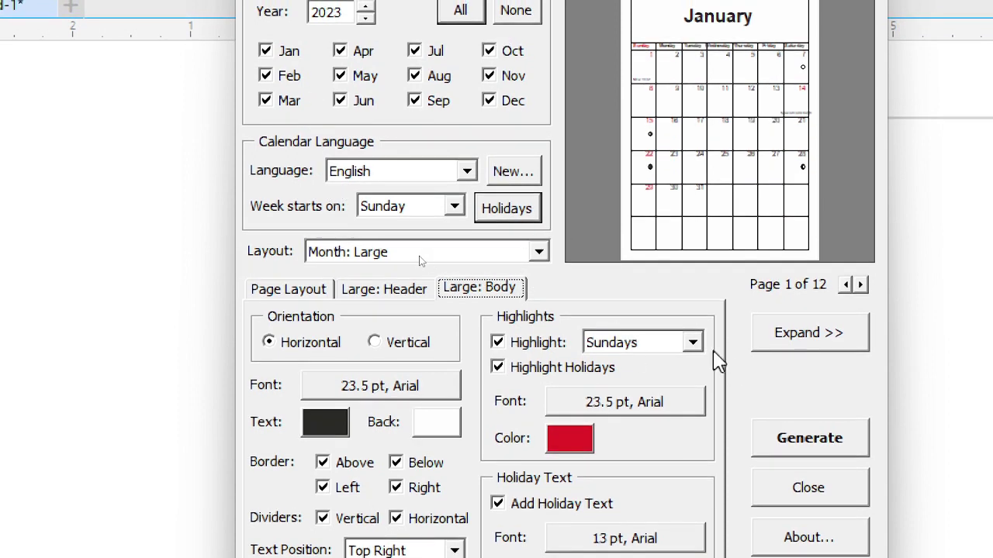
- Expand the preview, nudge the wizard window, and flip between January and February
{"action": "left_click", "coordinate": [793, 333]}
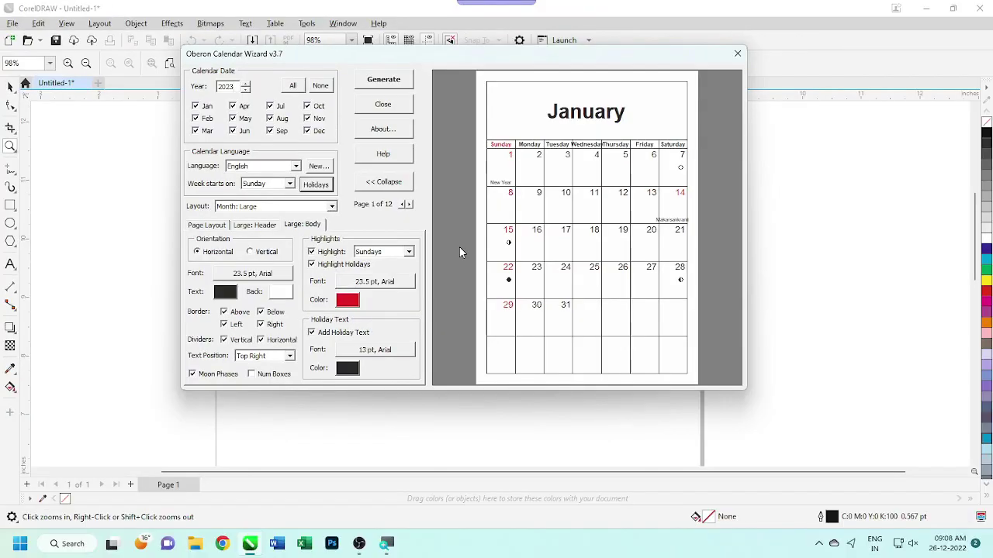
{"action": "left_click_drag", "start_coordinate": [457, 65], "coordinate": [487, 96]}
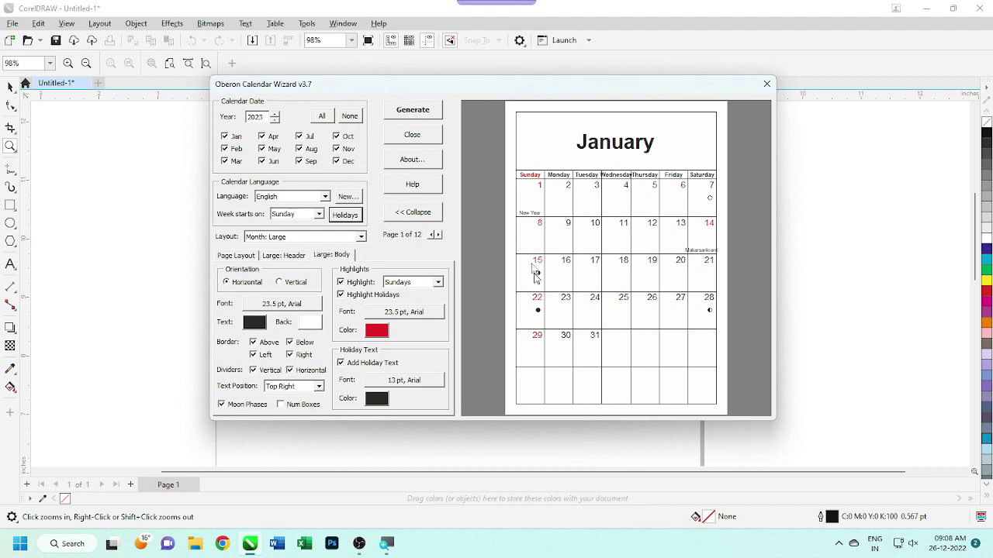
{"action": "left_click", "coordinate": [438, 236]}
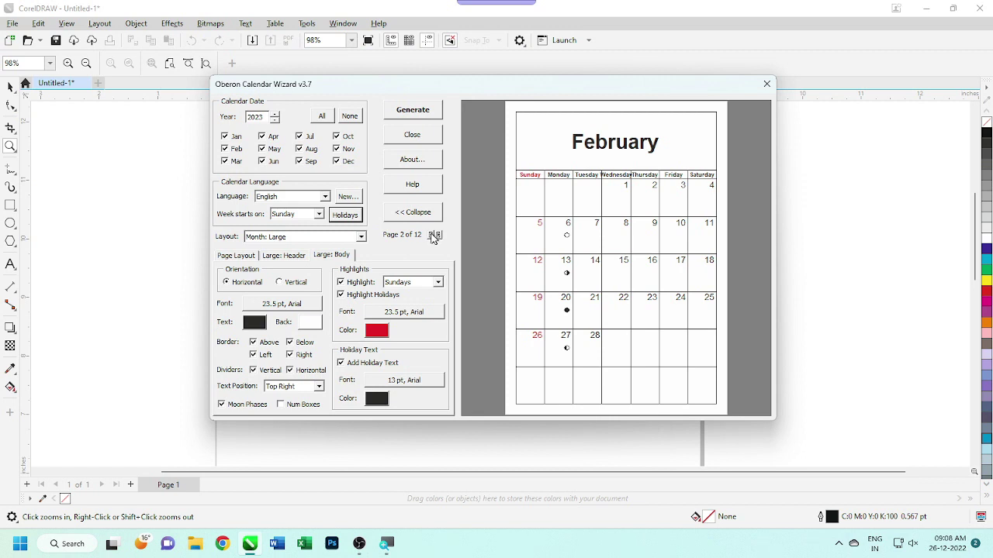
{"action": "left_click", "coordinate": [432, 236]}
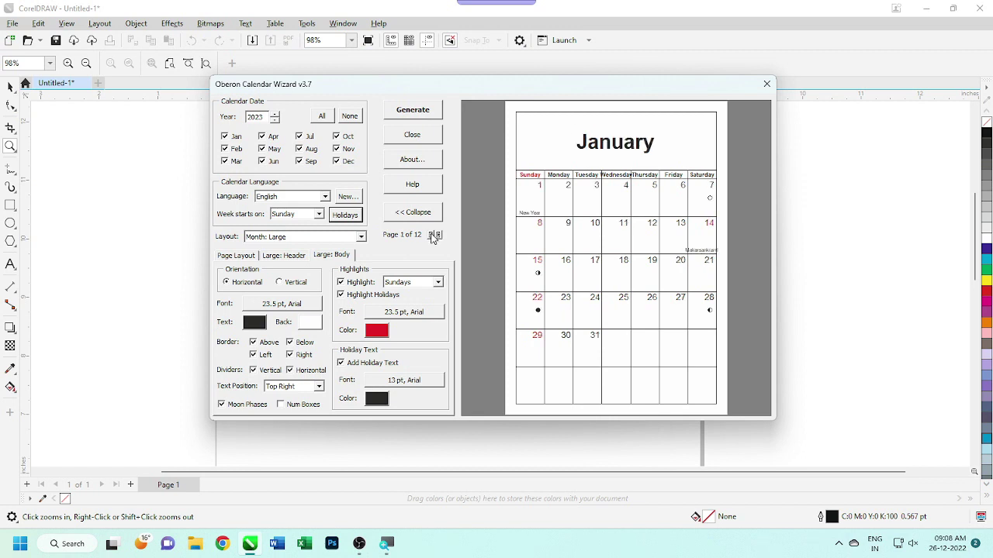
{"action": "left_click", "coordinate": [437, 235]}
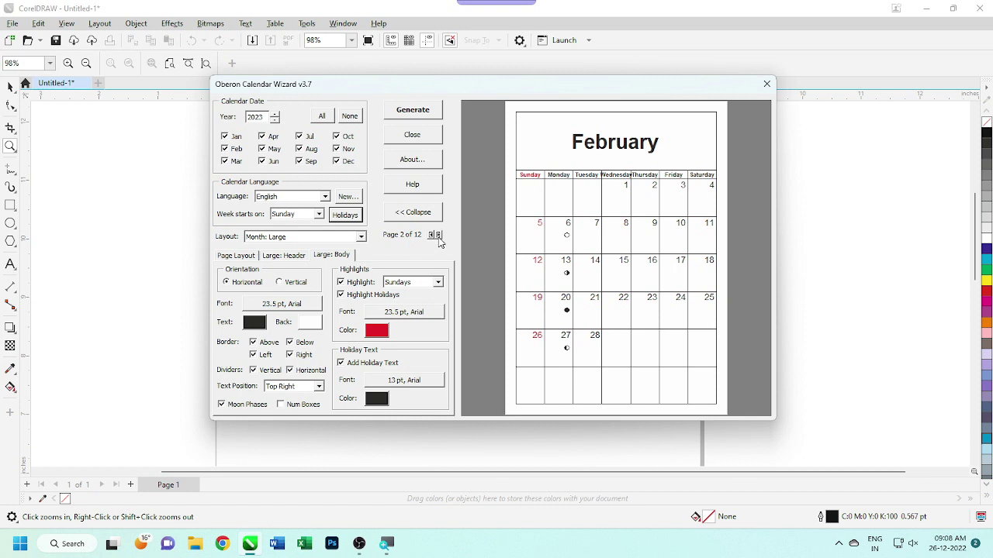
- Page through the preview to December 2023, then back to January, page 1 of 12
{"action": "left_click", "coordinate": [438, 236]}
{"action": "left_click", "coordinate": [437, 236]}
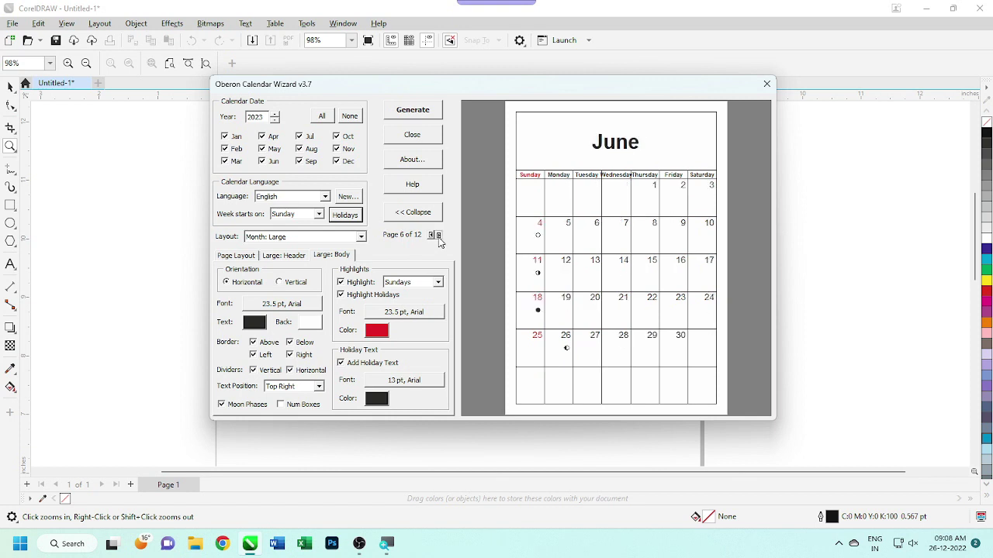
{"action": "left_click", "coordinate": [437, 236]}
{"action": "left_click", "coordinate": [438, 235]}
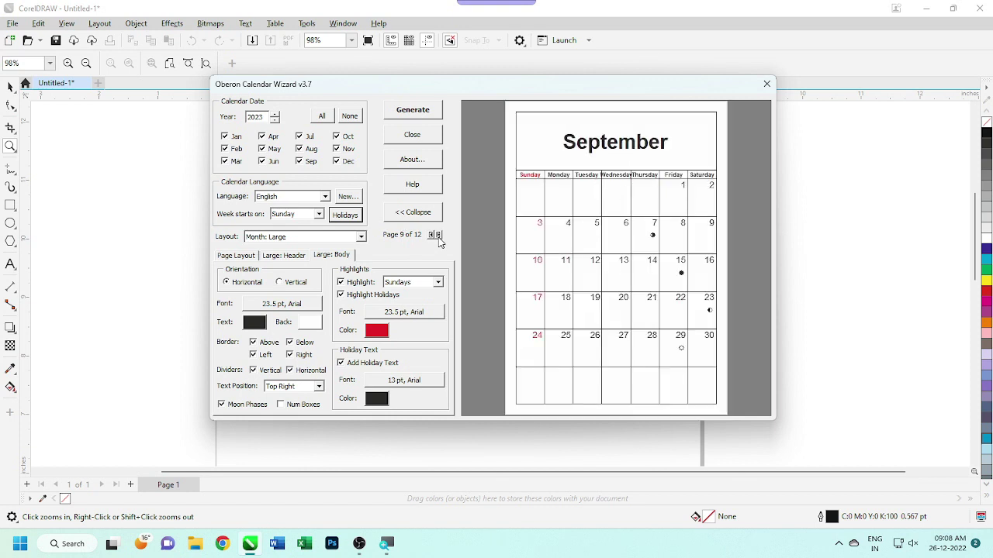
{"action": "left_click", "coordinate": [437, 236]}
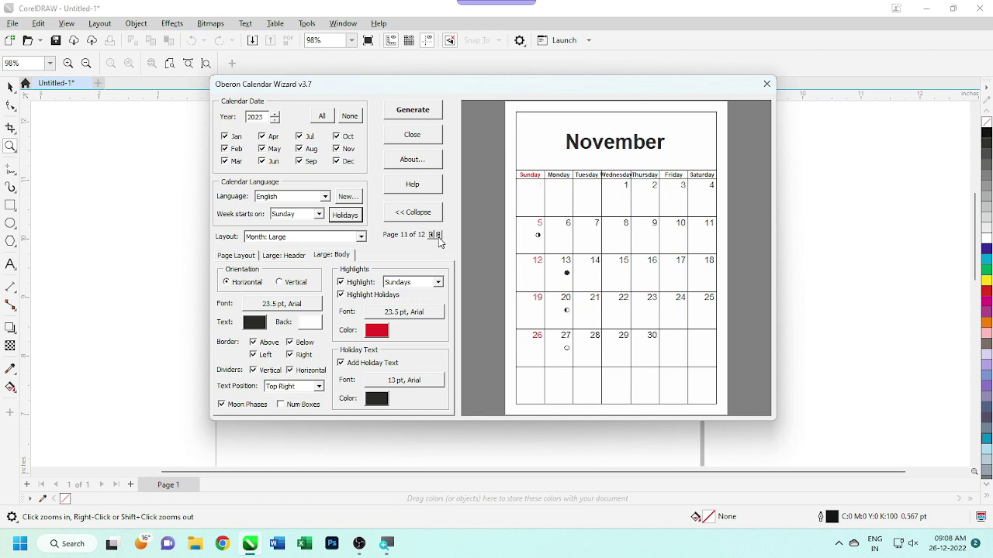
{"action": "left_click", "coordinate": [437, 236]}
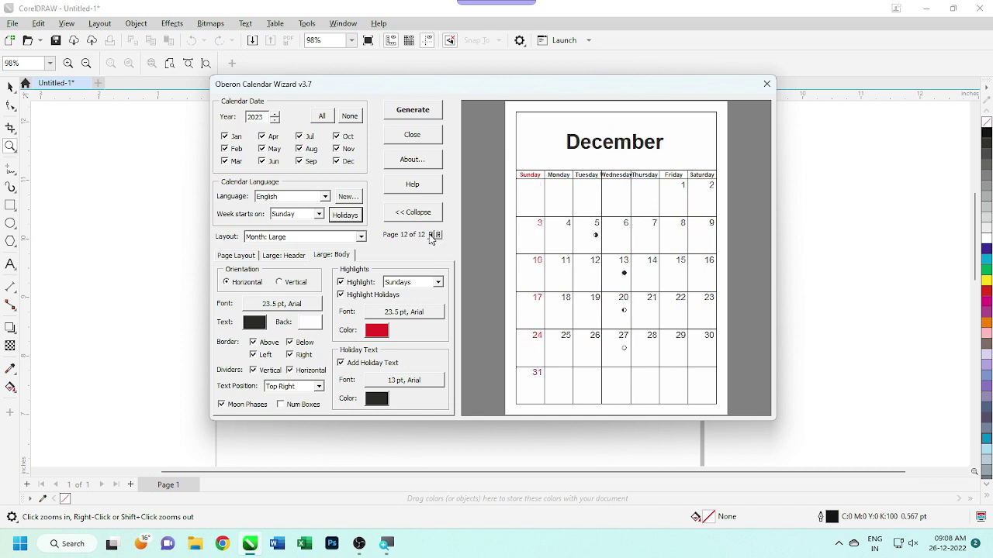
{"action": "triple_click", "coordinate": [430, 235]}
{"action": "double_click", "coordinate": [430, 234]}
{"action": "left_click", "coordinate": [430, 235]}
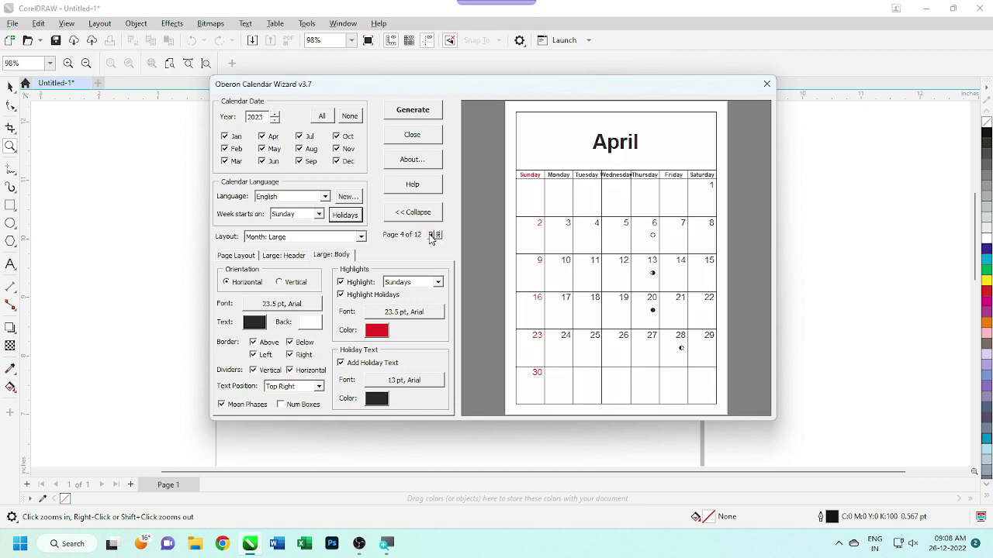
{"action": "left_click", "coordinate": [431, 235]}
{"action": "left_click", "coordinate": [430, 235]}
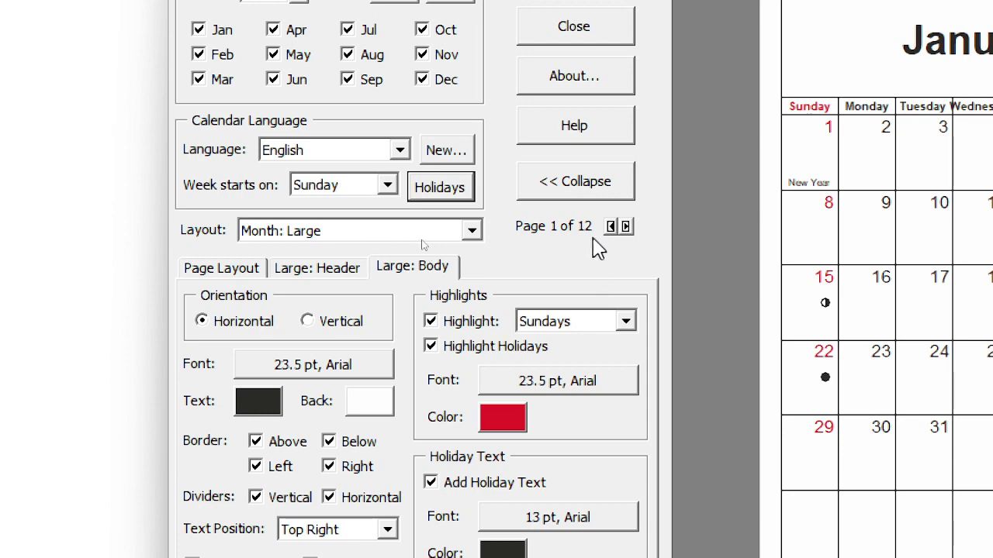
- Collapse the preview and try the Month: Large + 2 Small and + 12 Small Left/Right, Top/Bottom layouts
{"action": "left_click", "coordinate": [587, 186]}
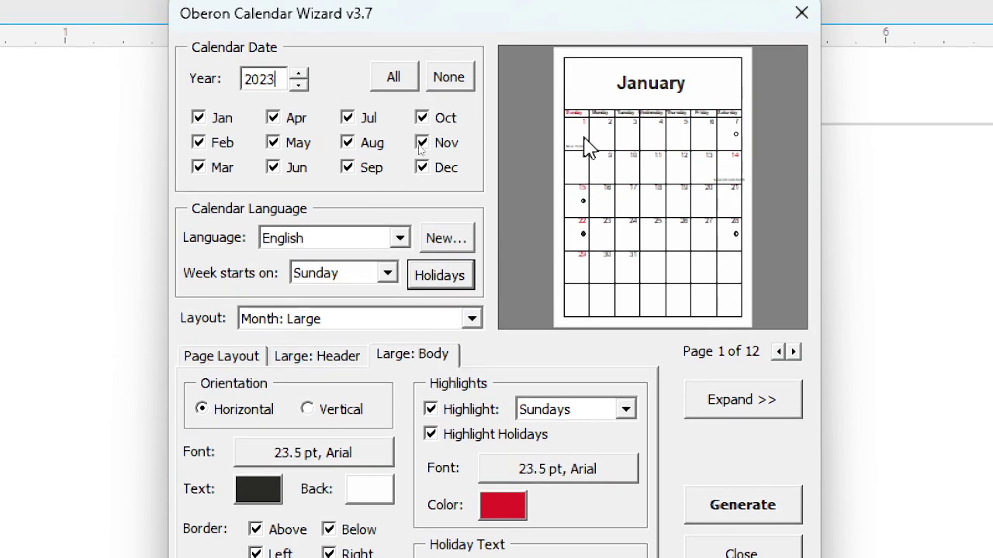
{"action": "left_click", "coordinate": [471, 319]}
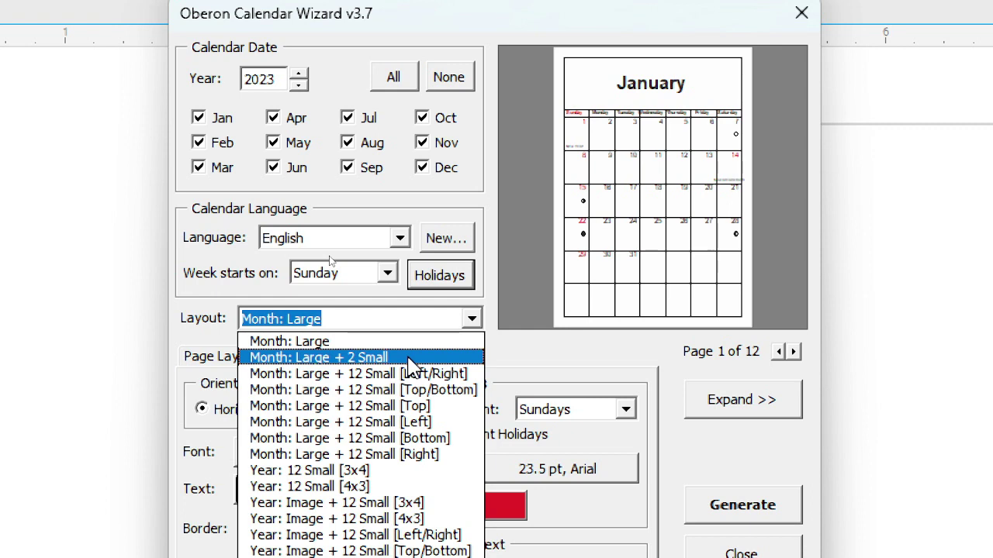
{"action": "left_click", "coordinate": [407, 358]}
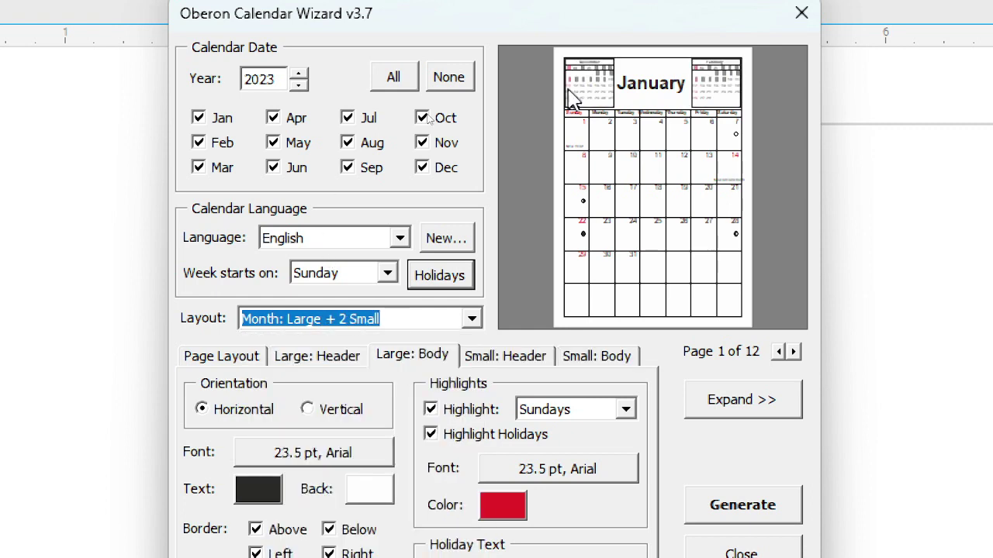
{"action": "left_click", "coordinate": [472, 319]}
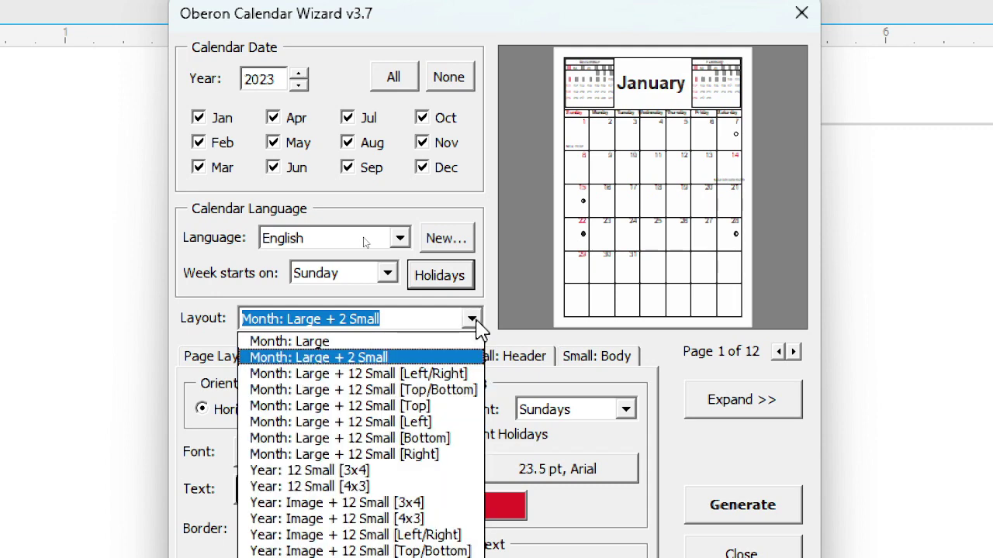
{"action": "left_click", "coordinate": [447, 376]}
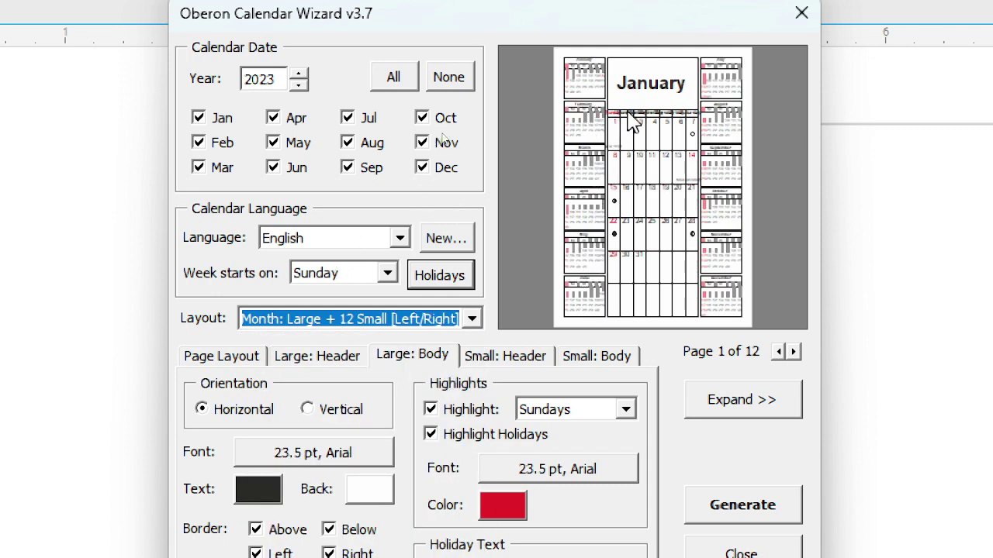
{"action": "left_click", "coordinate": [472, 318]}
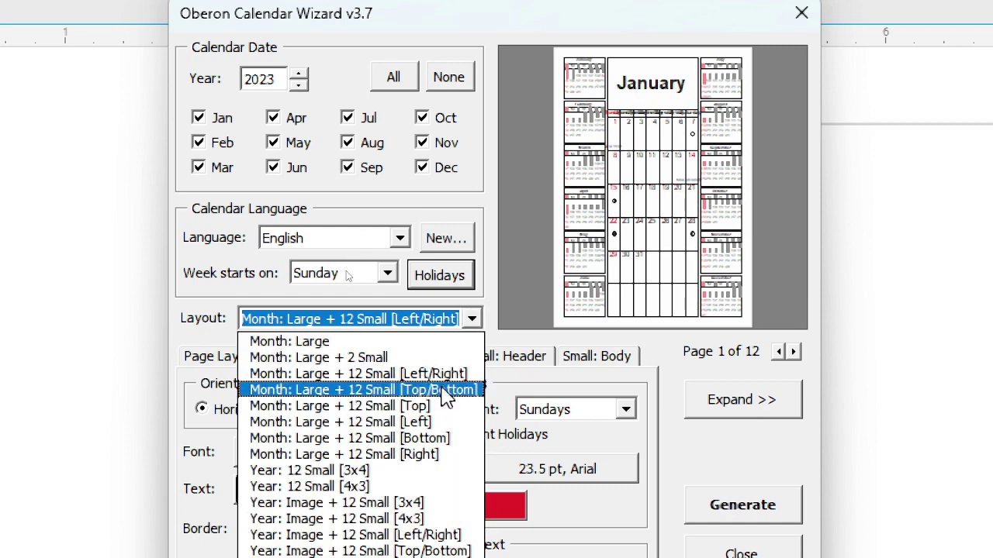
{"action": "left_click", "coordinate": [442, 390]}
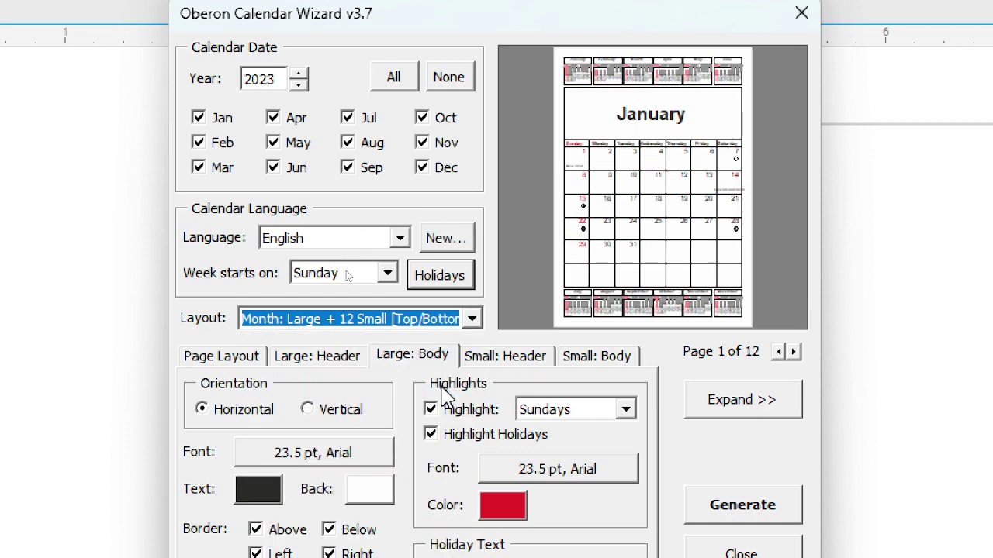
- Try Month: Large + 12 Small [Top], then settle on Year: 12 Small [3x4]
{"action": "left_click", "coordinate": [472, 319]}
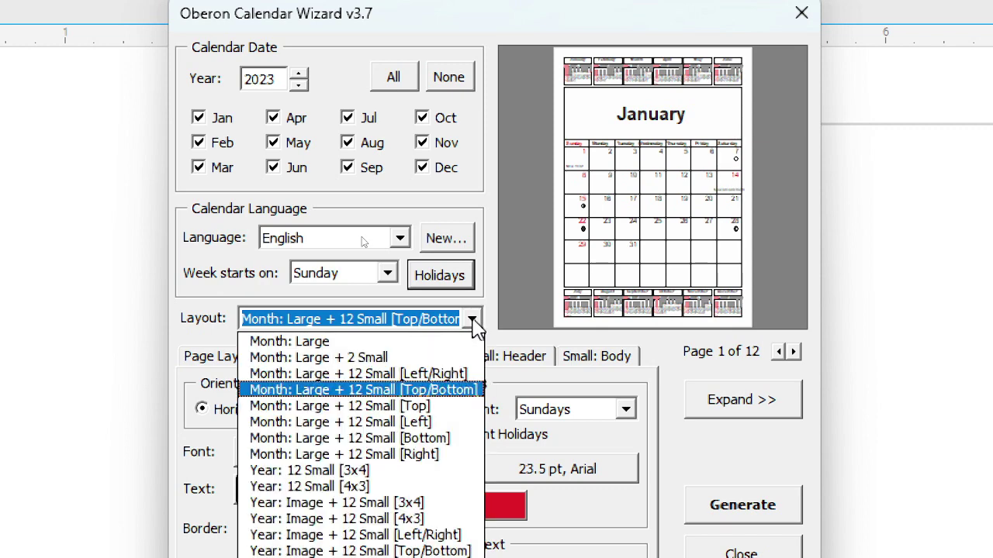
{"action": "left_click", "coordinate": [447, 407]}
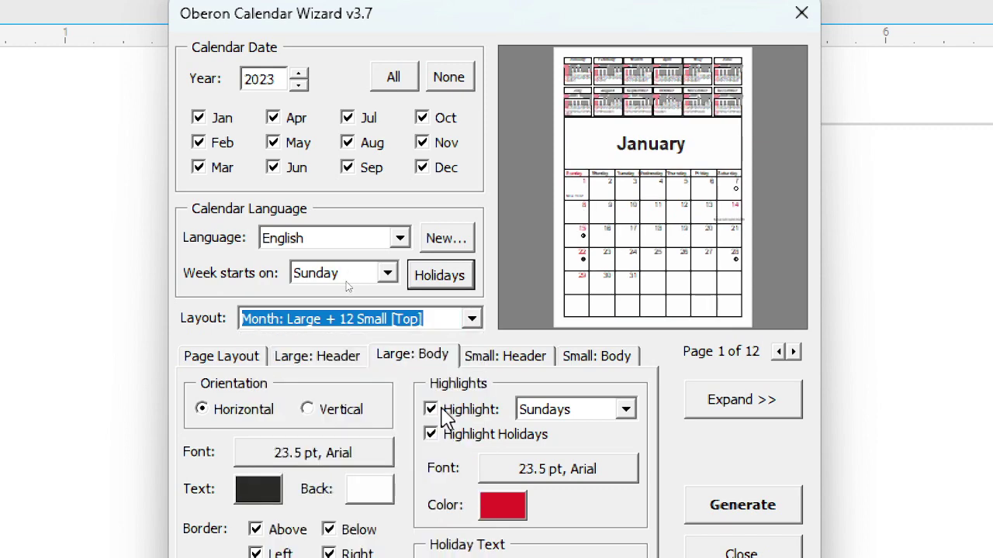
{"action": "left_click", "coordinate": [473, 320]}
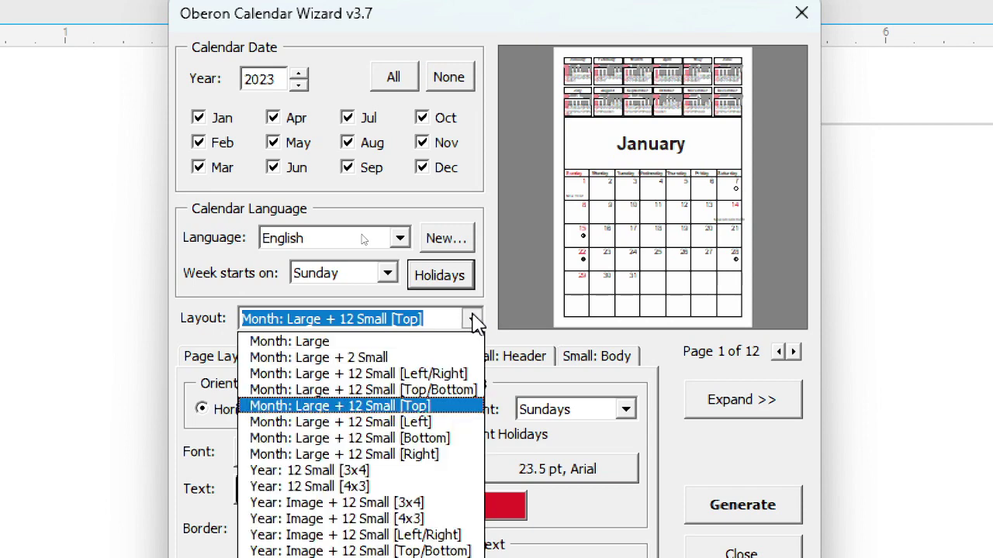
{"action": "left_click", "coordinate": [421, 471]}
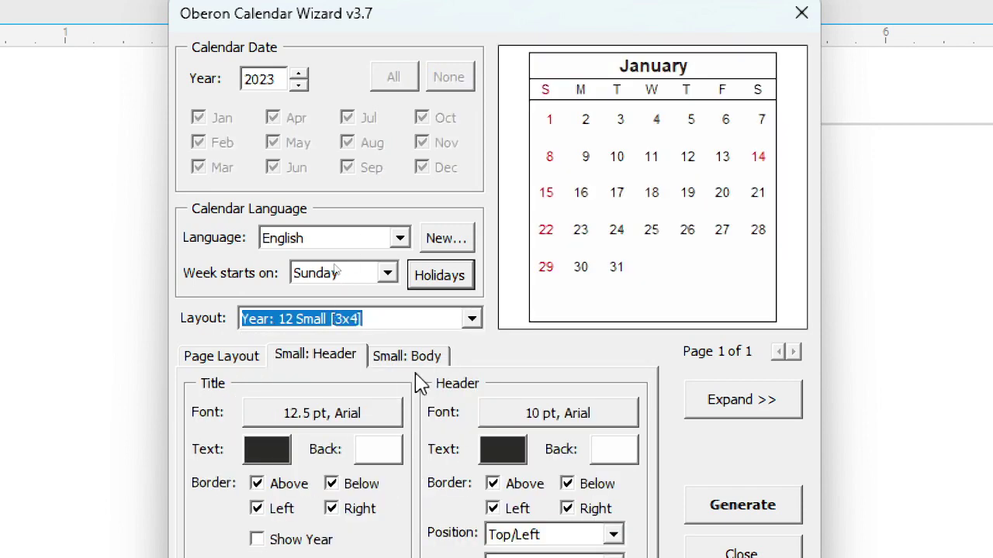
- Preview the 12 Small 4x3 and Image + 12 Small Top/Bottom, Left/Bottom, Top/Right layouts
{"action": "left_click", "coordinate": [473, 319]}
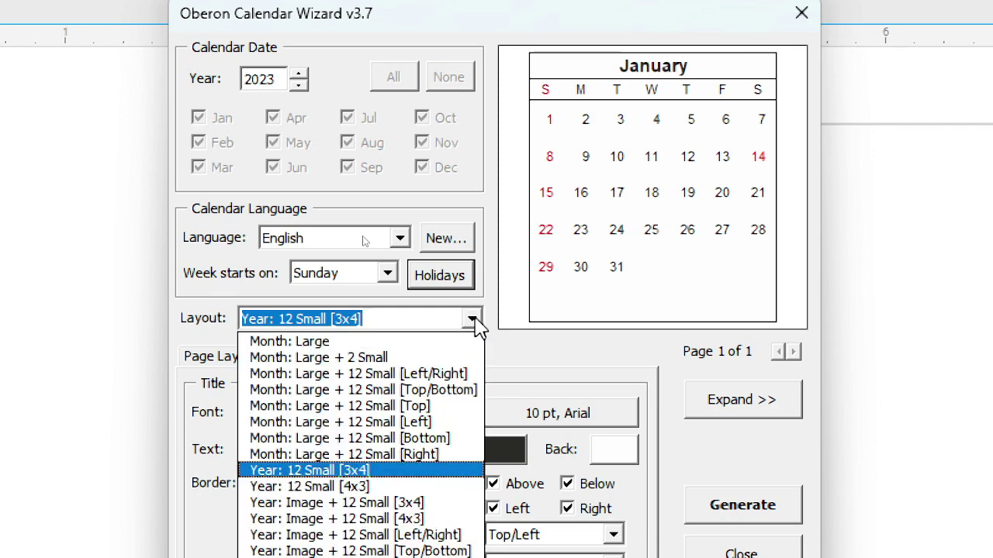
{"action": "left_click", "coordinate": [434, 489]}
{"action": "left_click", "coordinate": [473, 320]}
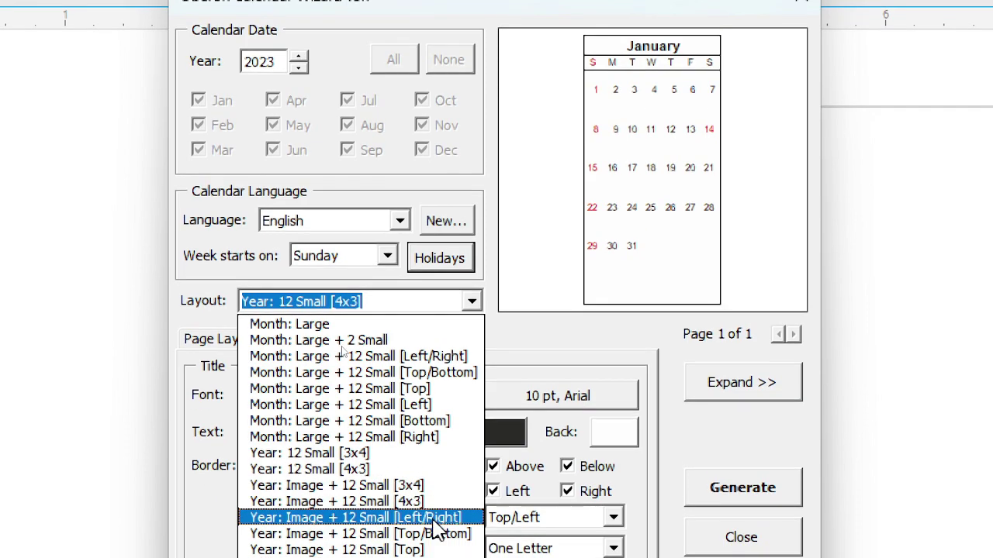
{"action": "left_click", "coordinate": [439, 533]}
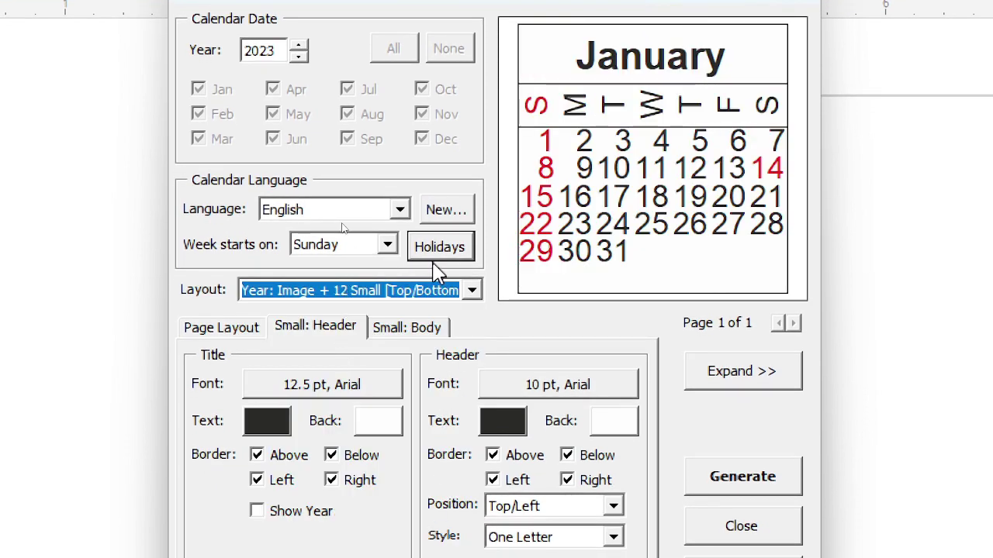
{"action": "left_click", "coordinate": [472, 291]}
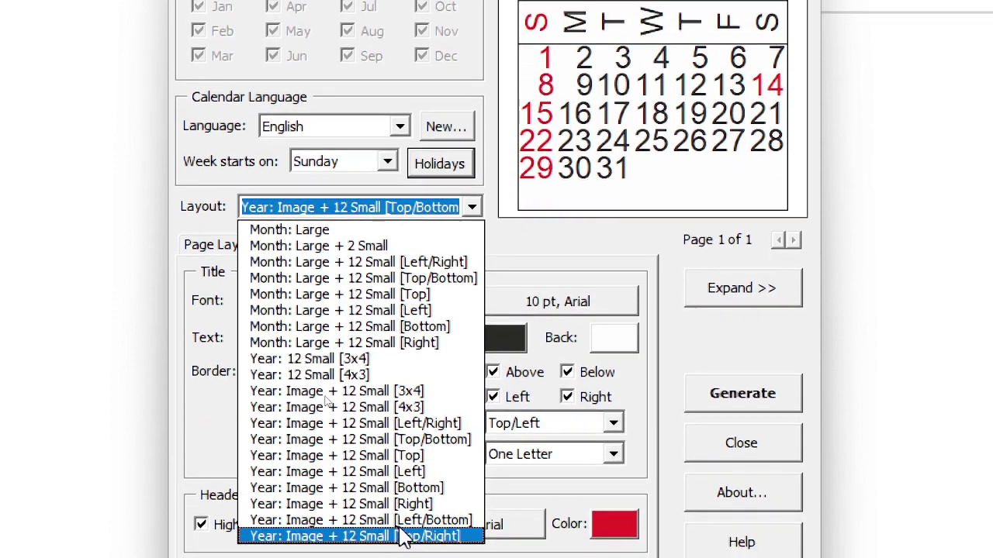
{"action": "left_click", "coordinate": [411, 537]}
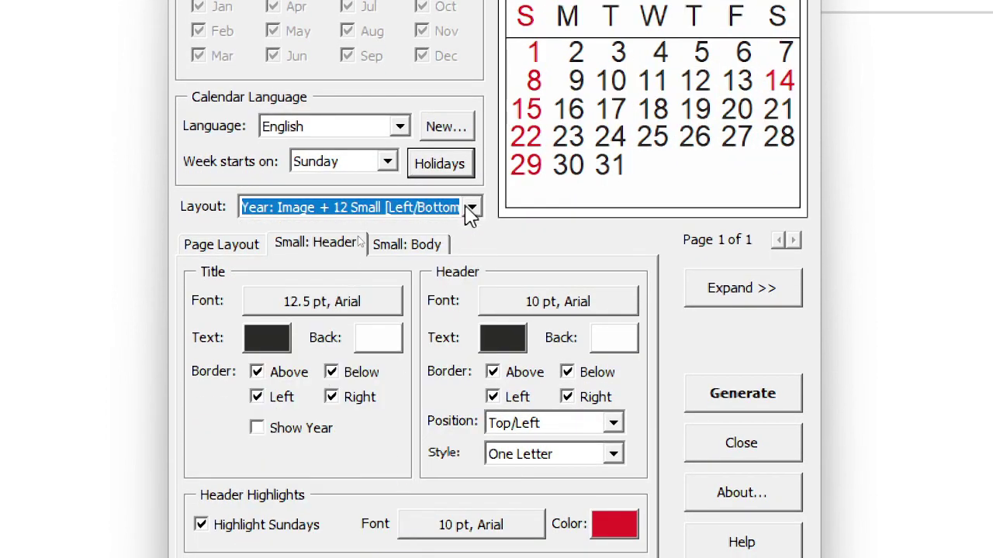
{"action": "left_click", "coordinate": [472, 207]}
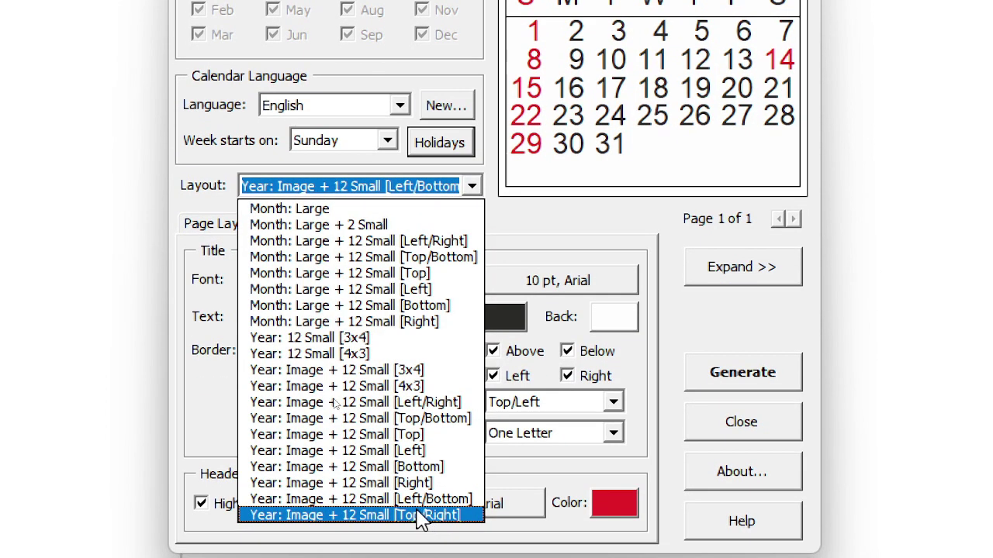
{"action": "left_click", "coordinate": [419, 515]}
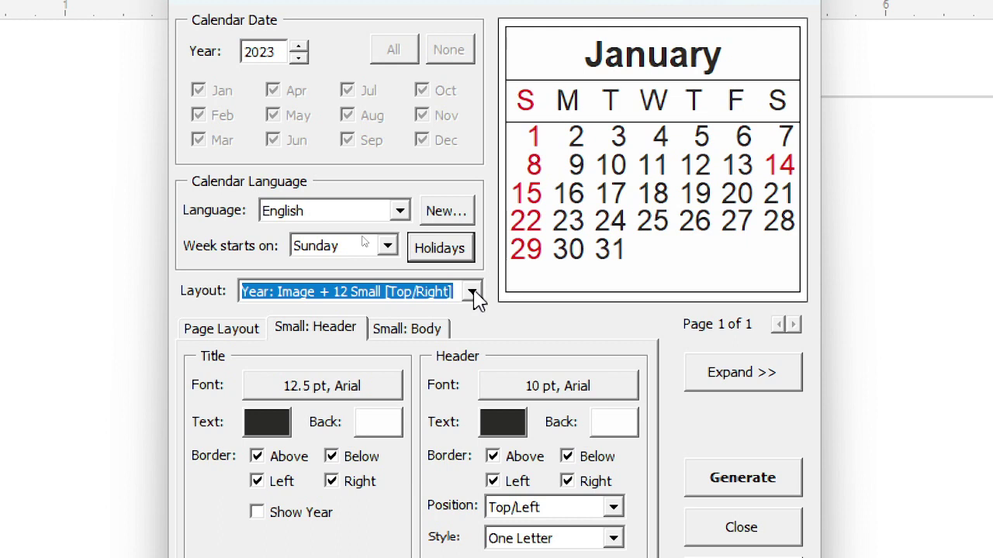
{"action": "left_click", "coordinate": [471, 291]}
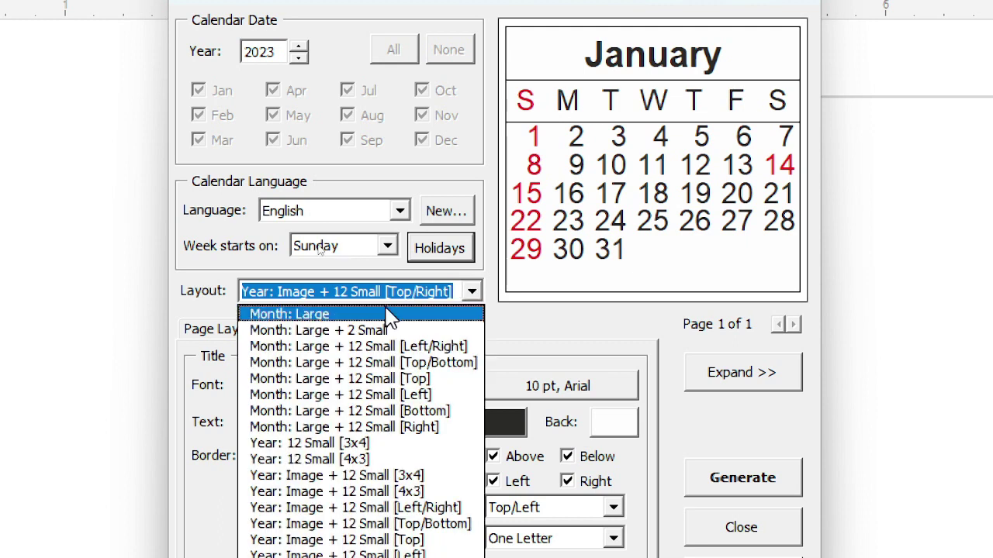
- Switch the layout to Month: Large and generate the 12-page 2023 calendar
{"action": "left_click", "coordinate": [339, 315]}
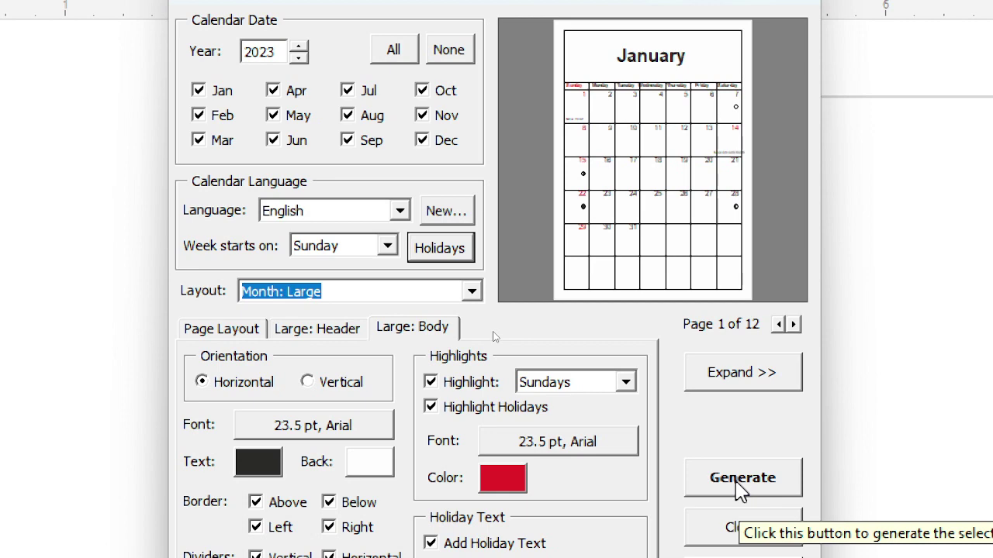
{"action": "left_click", "coordinate": [742, 481]}
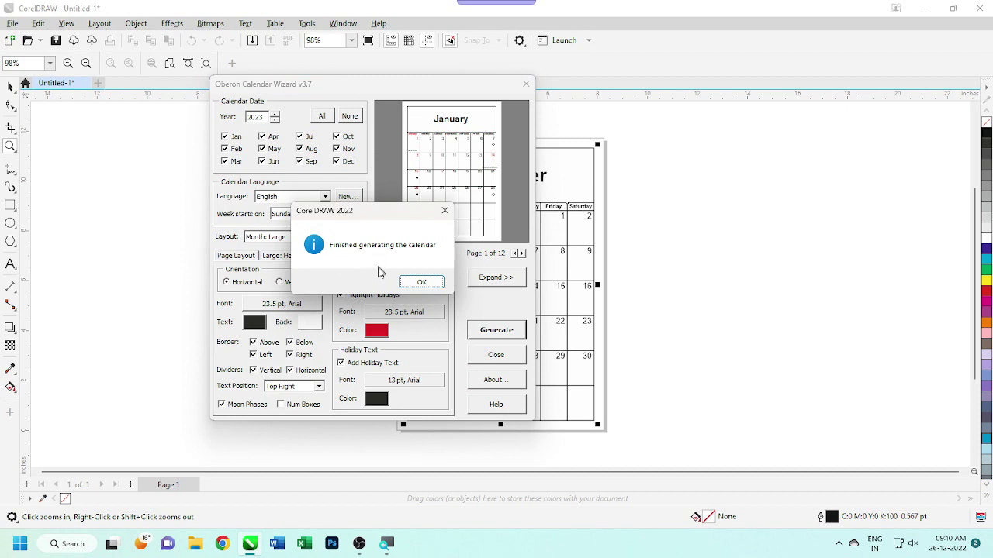
- Dismiss the calendar-finished message, close the wizard and zoom in on January (Page 1)
{"action": "left_click", "coordinate": [424, 284]}
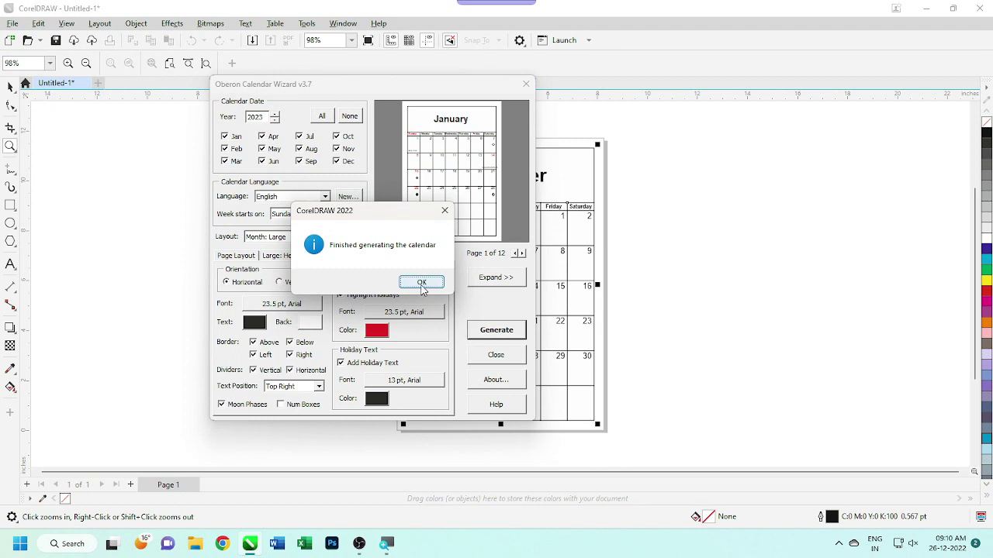
{"action": "left_click", "coordinate": [422, 283]}
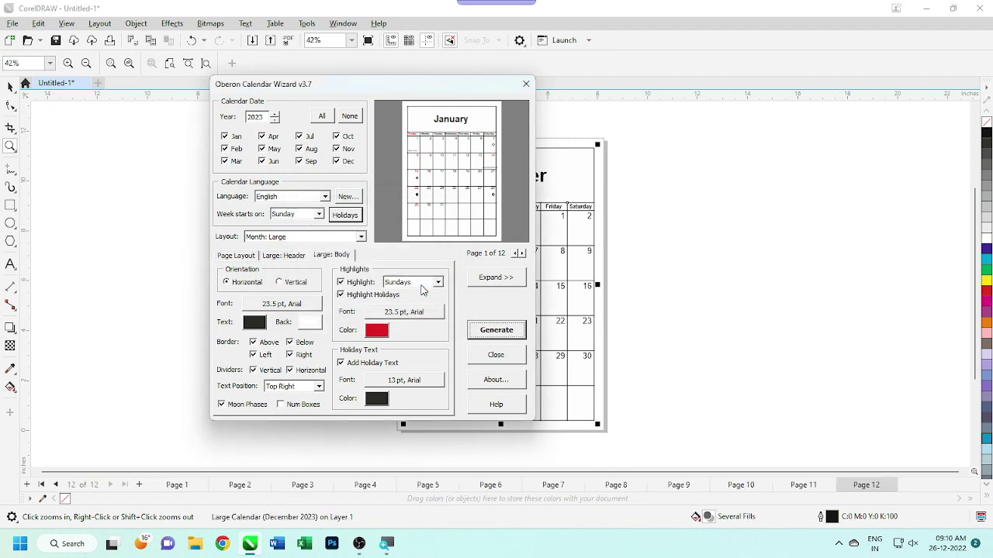
{"action": "left_click", "coordinate": [525, 84]}
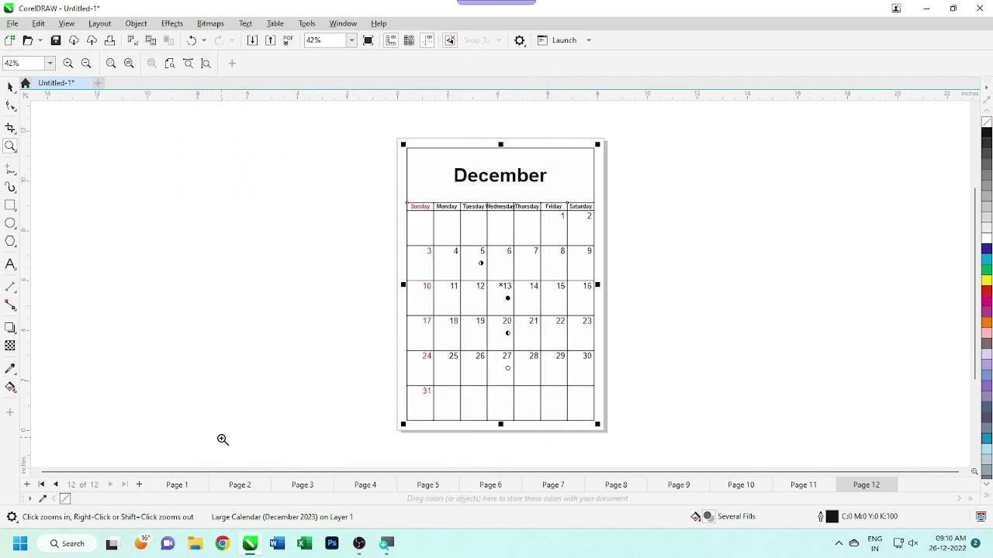
{"action": "left_click", "coordinate": [178, 485]}
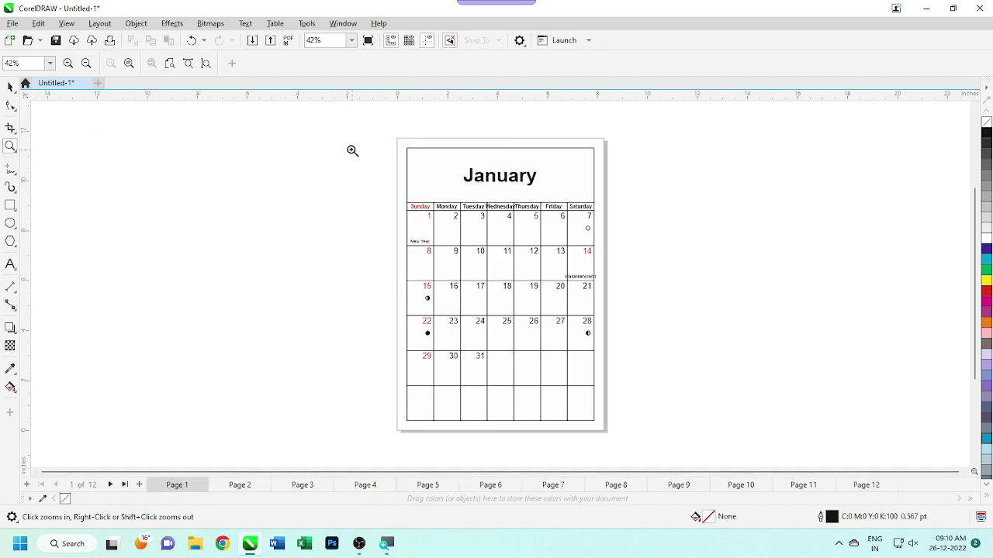
{"action": "left_click_drag", "start_coordinate": [376, 135], "coordinate": [651, 424]}
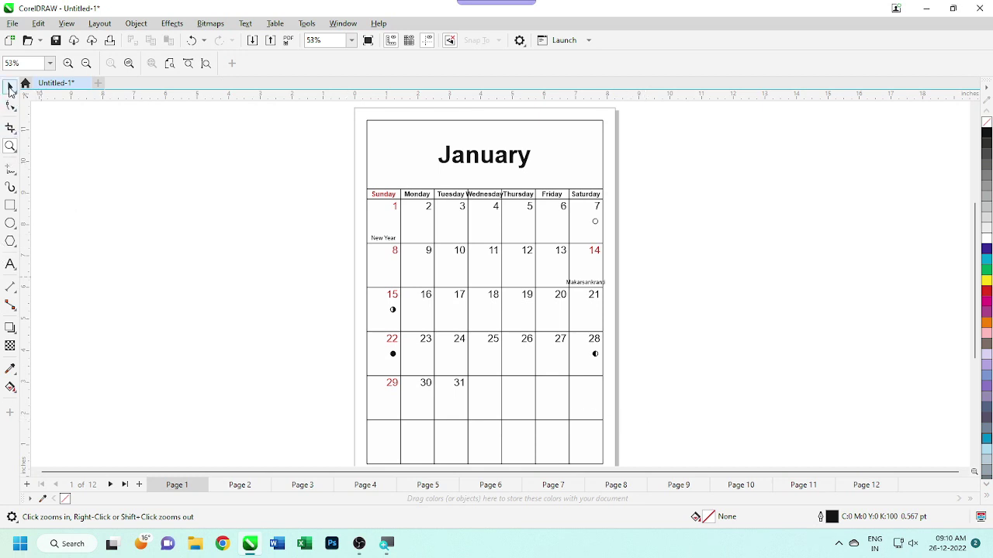
- Zoom in on January's dates and select the Makarsankranti label under January 14
{"action": "left_click", "coordinate": [11, 87]}
{"action": "left_click", "coordinate": [10, 146]}
{"action": "left_click_drag", "start_coordinate": [307, 142], "coordinate": [687, 385]}
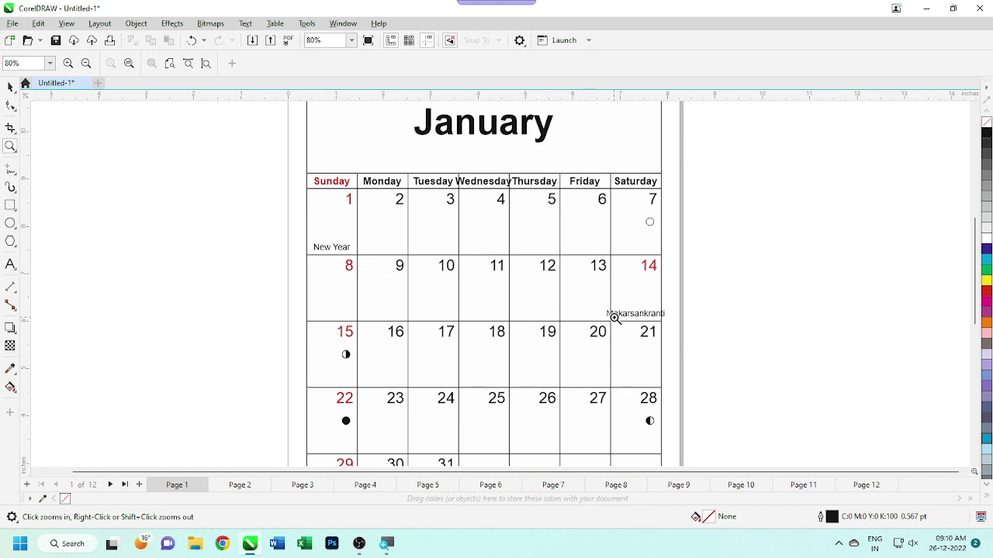
{"action": "left_click", "coordinate": [10, 87]}
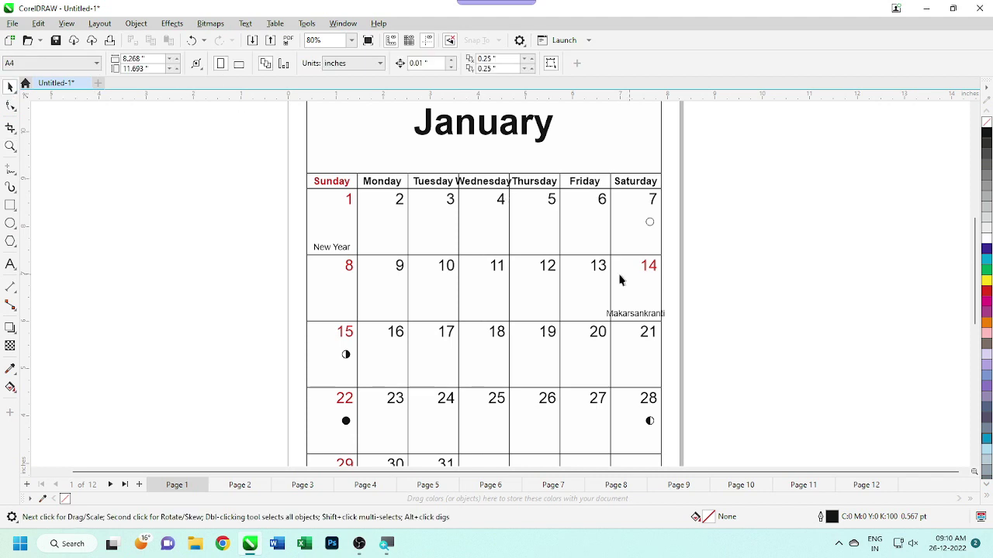
{"action": "left_click", "coordinate": [638, 321]}
{"action": "left_click", "coordinate": [650, 318], "text": "ctrl"}
- Page forward through the months to April 2023 on Page 4
{"action": "key", "text": "Escape"}
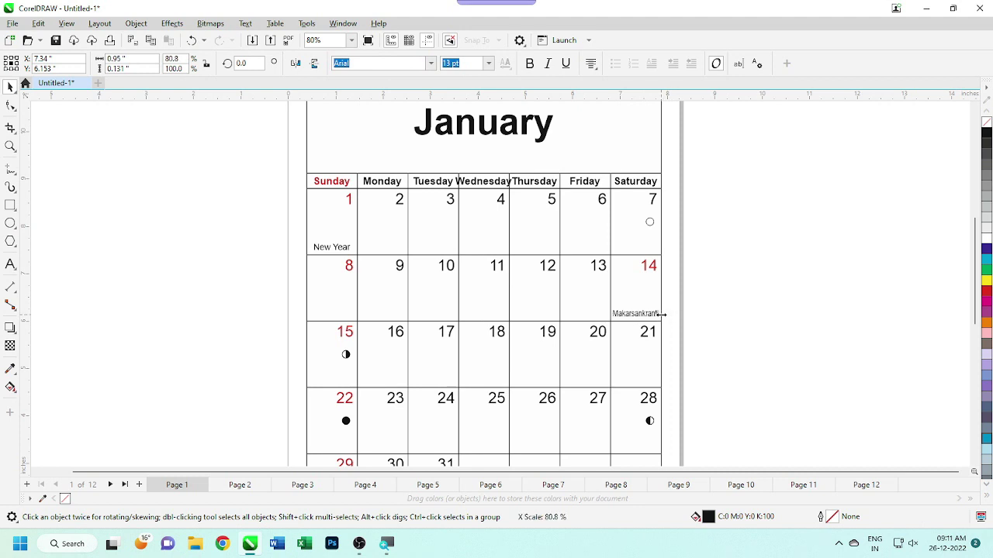
{"action": "key", "text": "Page_Down"}
{"action": "key", "text": "Page_Down"}
{"action": "key", "text": "Page_Down"}
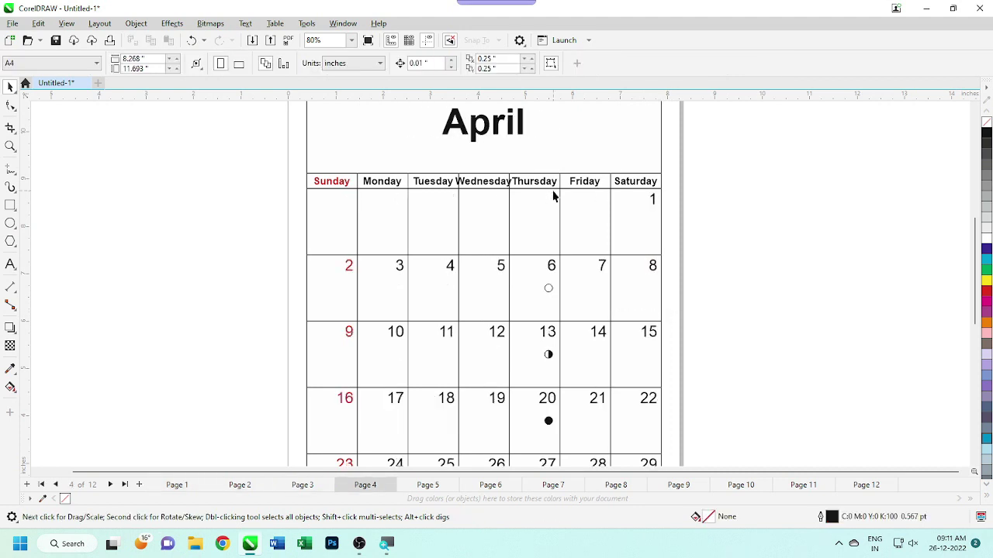
- Page forward through the later months to November 2023 on Page 11
{"action": "key", "text": "Page_Down"}
{"action": "key", "text": "Page_Down"}
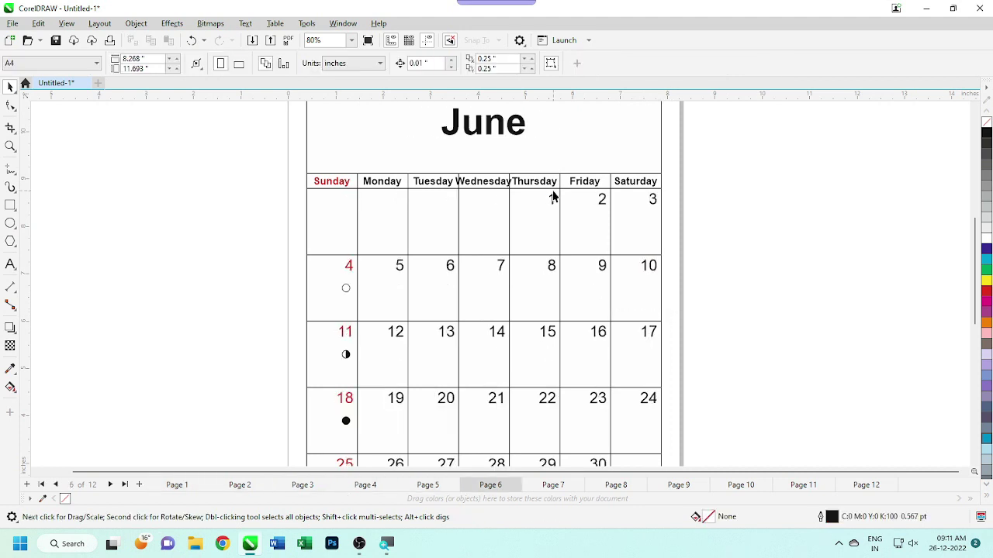
{"action": "key", "text": "Page_Down"}
{"action": "key", "text": "Page_Down"}
{"action": "key", "text": "Page_Down"}
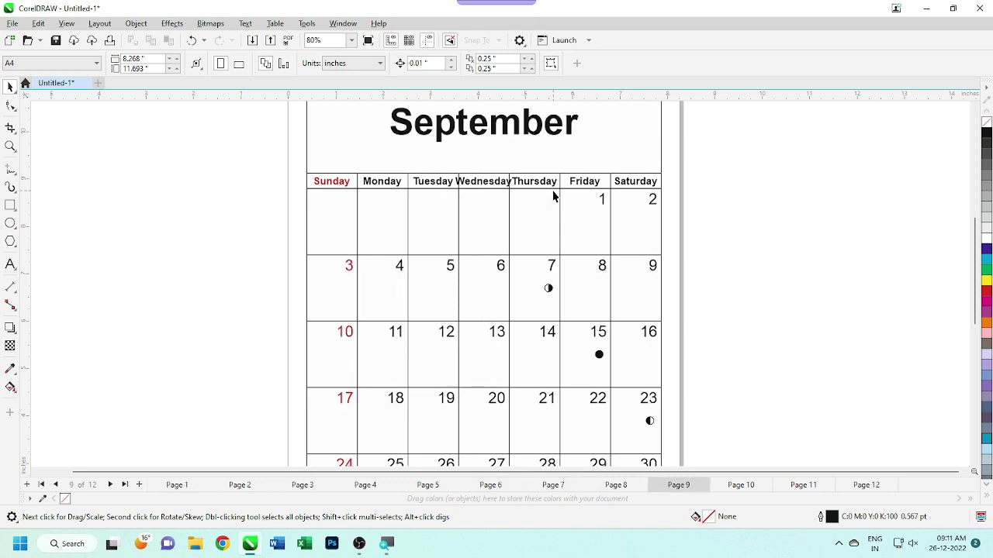
{"action": "key", "text": "Page_Down"}
{"action": "key", "text": "Page_Down"}
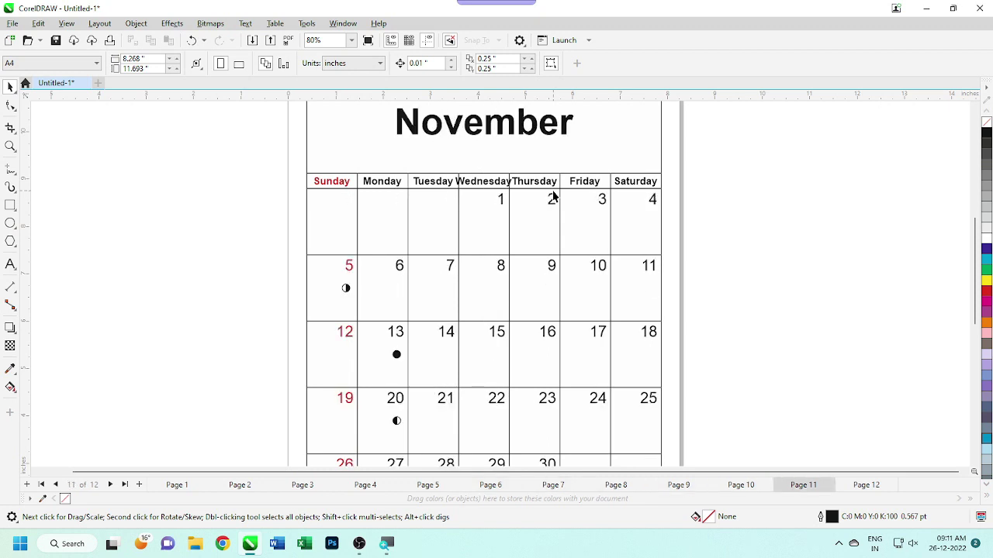
{"action": "key", "text": "Page_Down"}
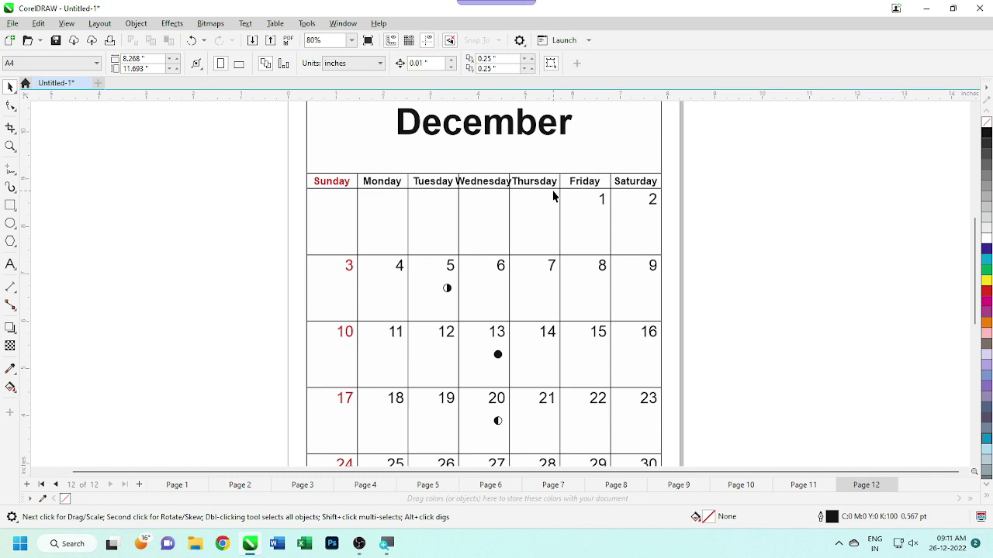